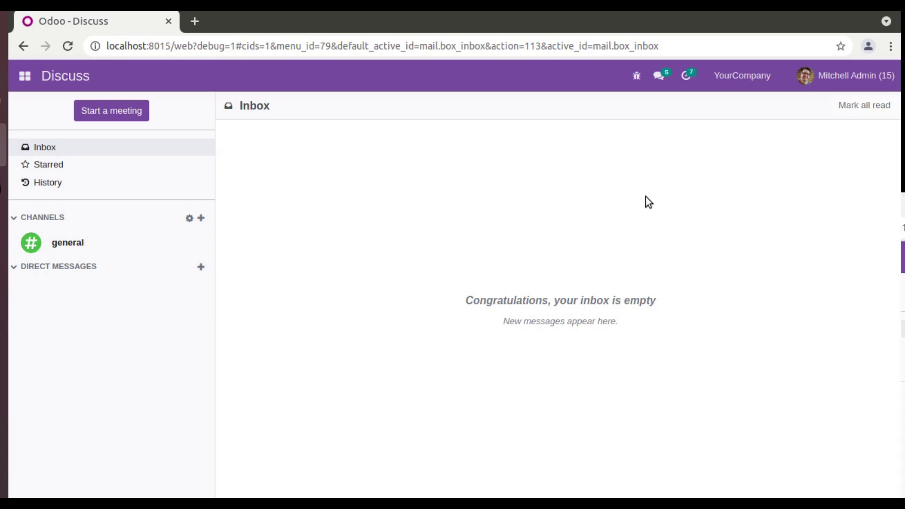
# Go to Accounting's Customers > Invoices list, which shows six customer invoices.
pyautogui.click(29, 85)
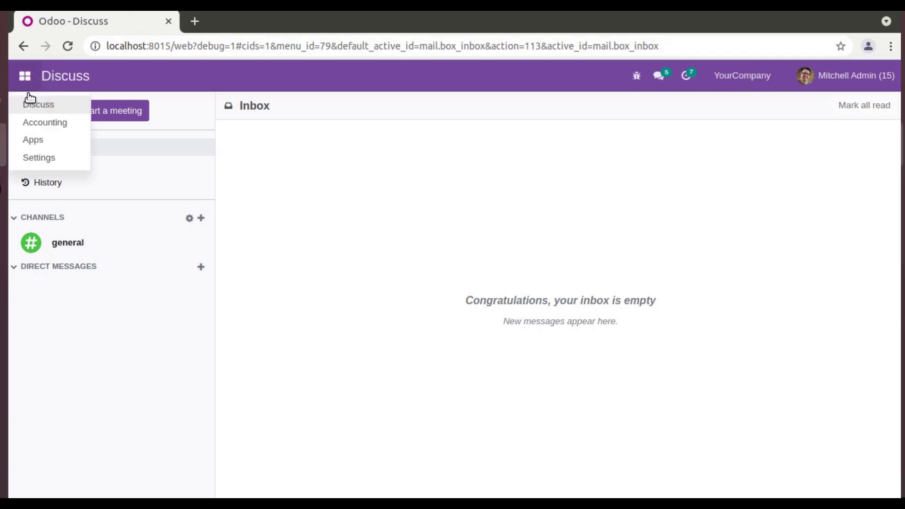
pyautogui.click(43, 125)
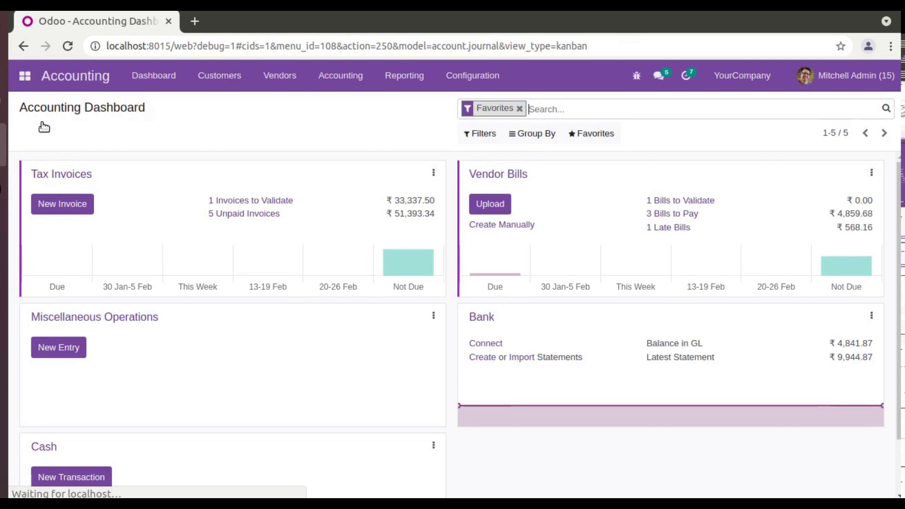
pyautogui.click(221, 81)
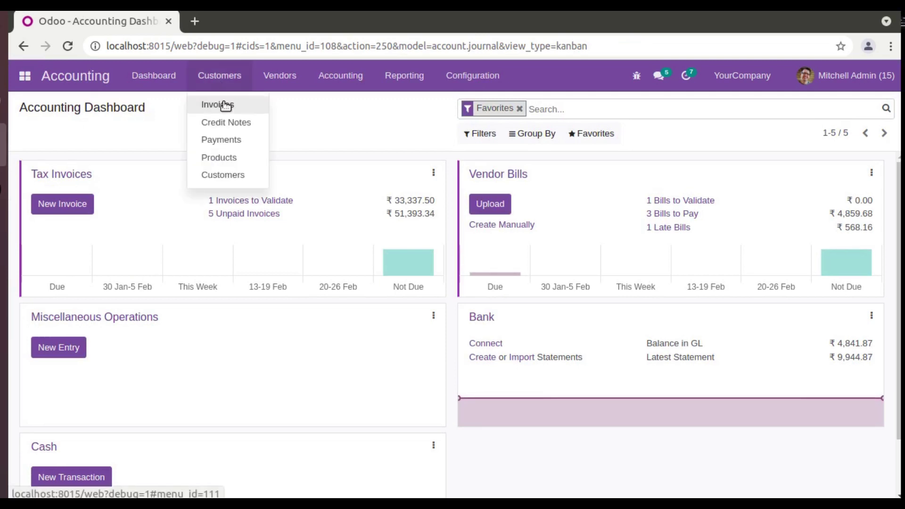
pyautogui.click(226, 105)
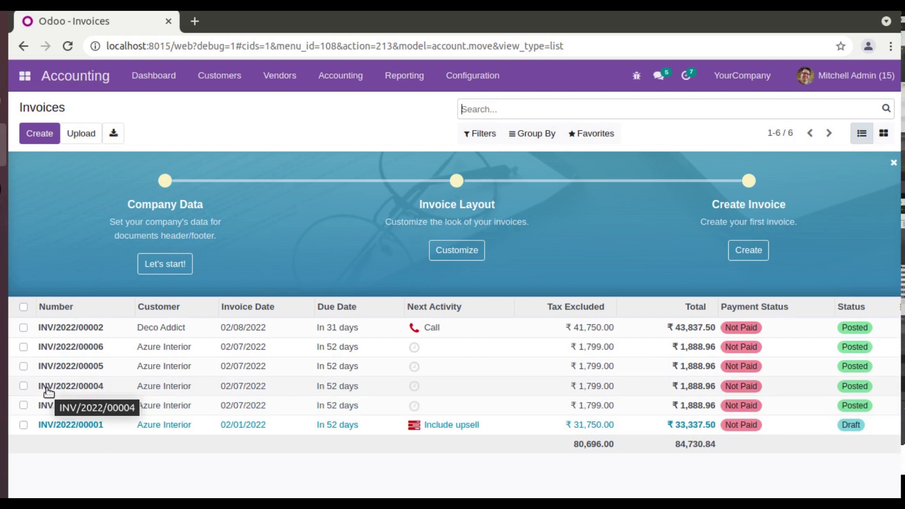
# Try deleting posted invoice INV/2022/00004; it is refused because it is linked to a posted entry.
pyautogui.click(86, 389)
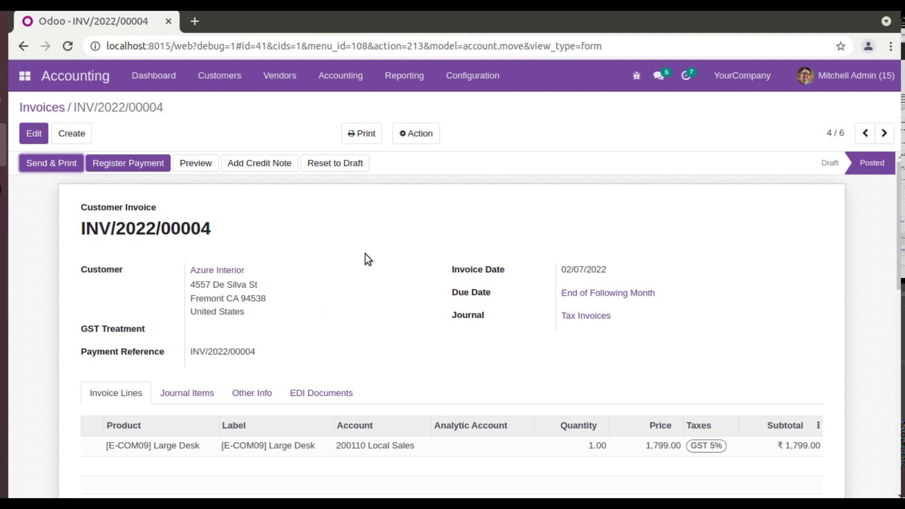
pyautogui.click(417, 135)
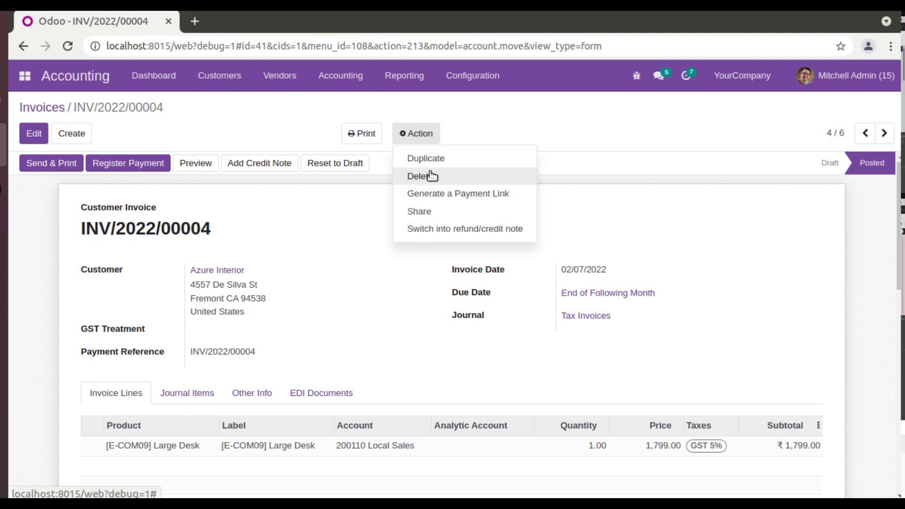
pyautogui.click(431, 176)
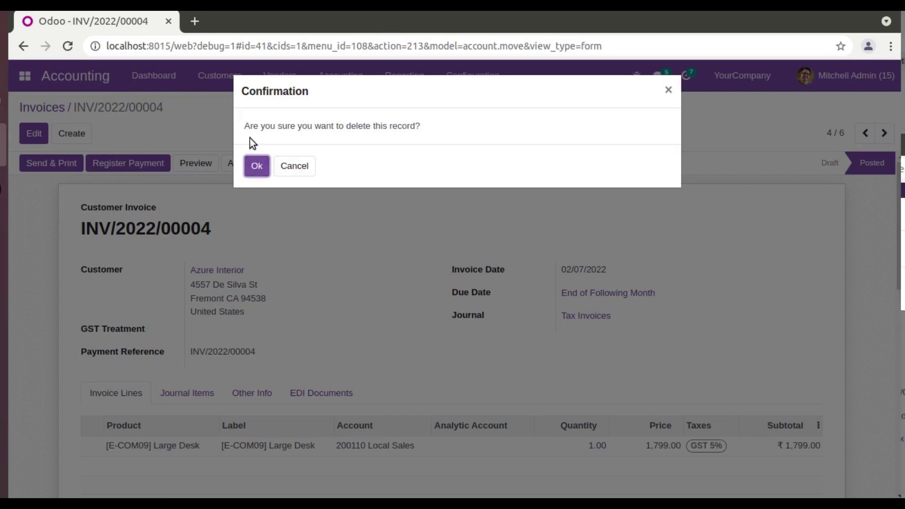
pyautogui.click(260, 167)
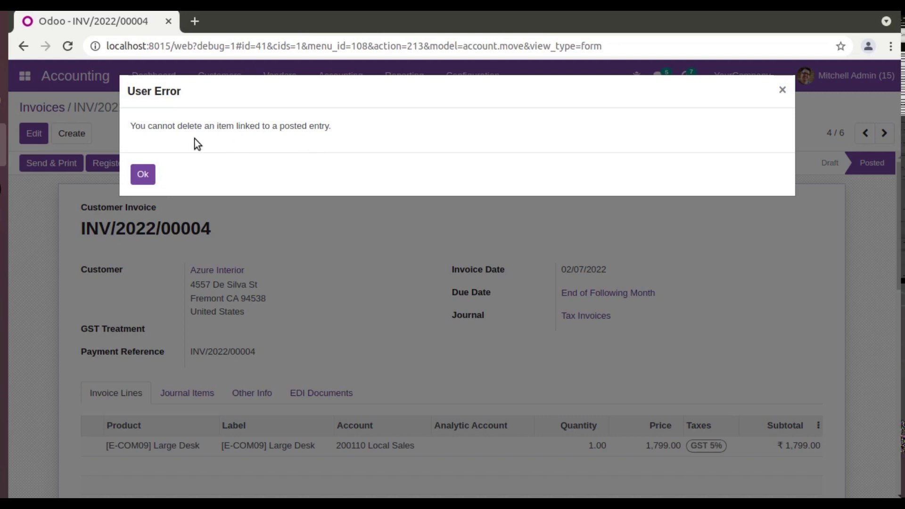
# Dismiss the deletion error and close the invoice's Action menu without choosing anything.
pyautogui.click(144, 176)
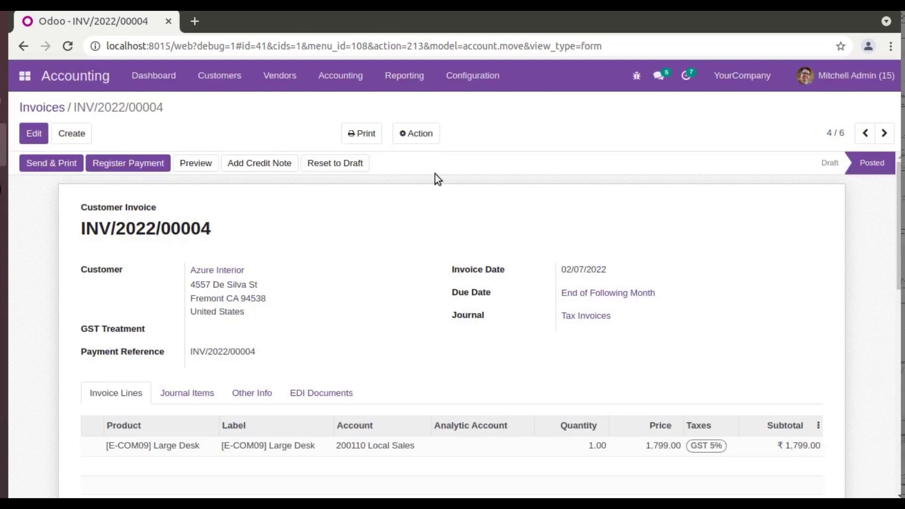
pyautogui.click(417, 135)
pyautogui.click(349, 192)
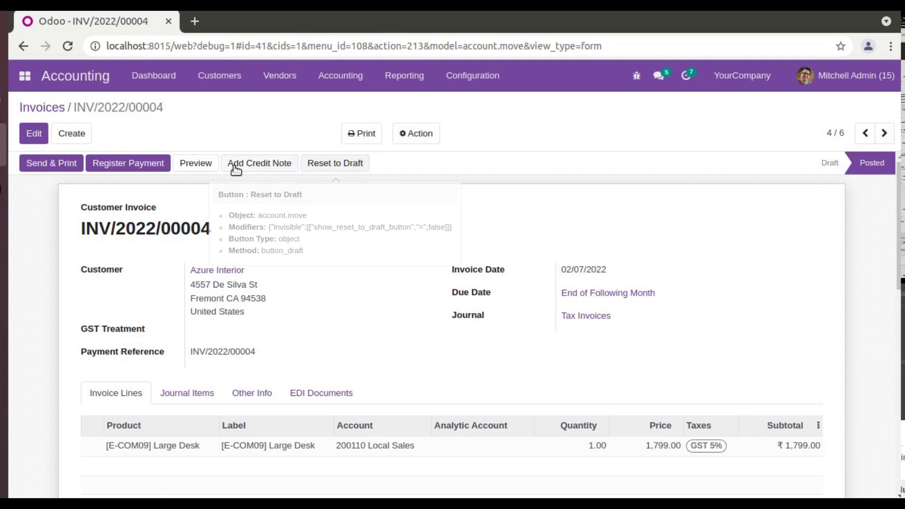
# Change INV/2022/00004's GST Treatment to Unregistered Business, save, and reload the page.
pyautogui.click(39, 133)
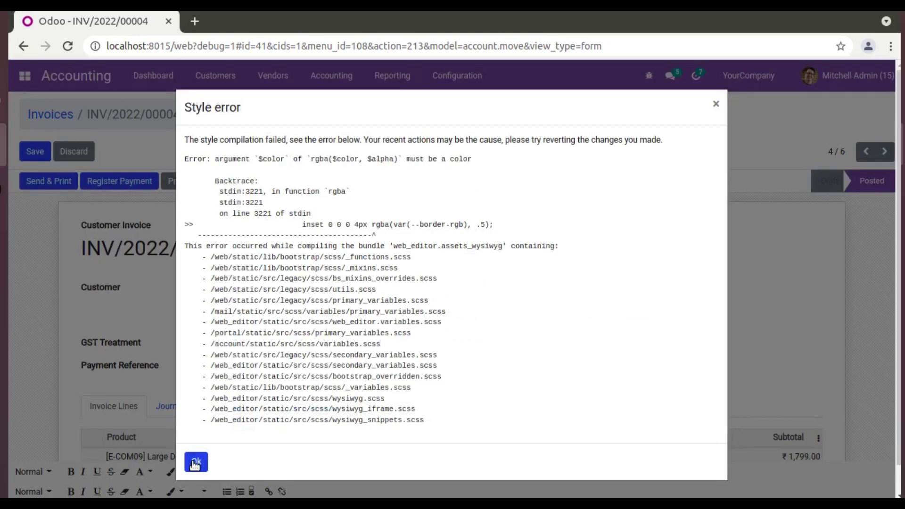
pyautogui.click(192, 462)
pyautogui.click(213, 341)
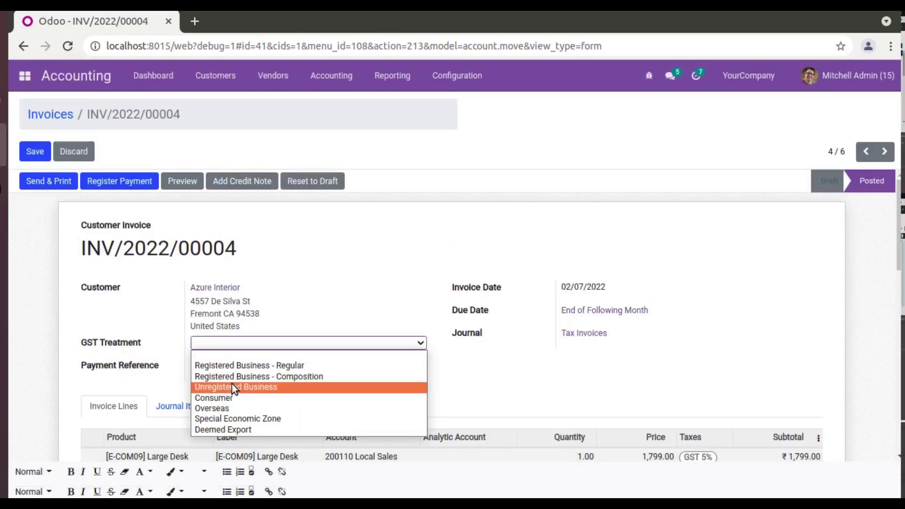
pyautogui.click(231, 385)
pyautogui.click(35, 151)
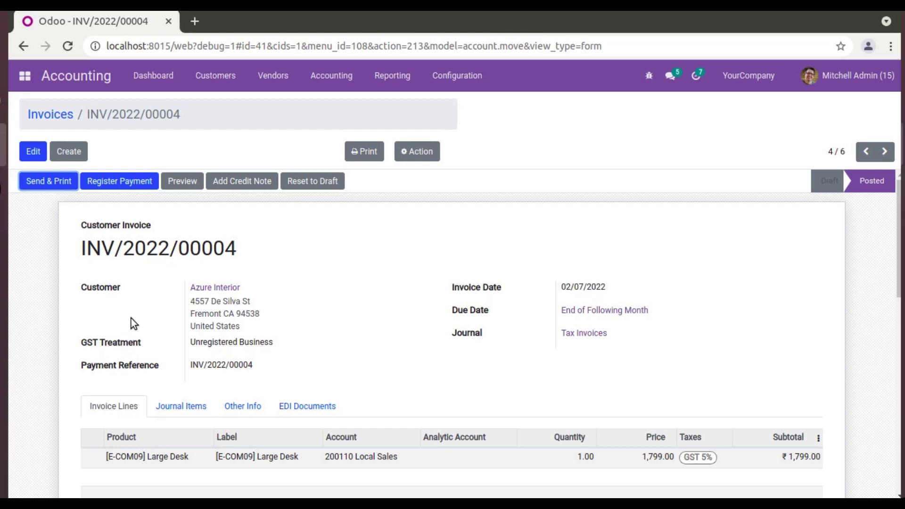
pyautogui.click(71, 45)
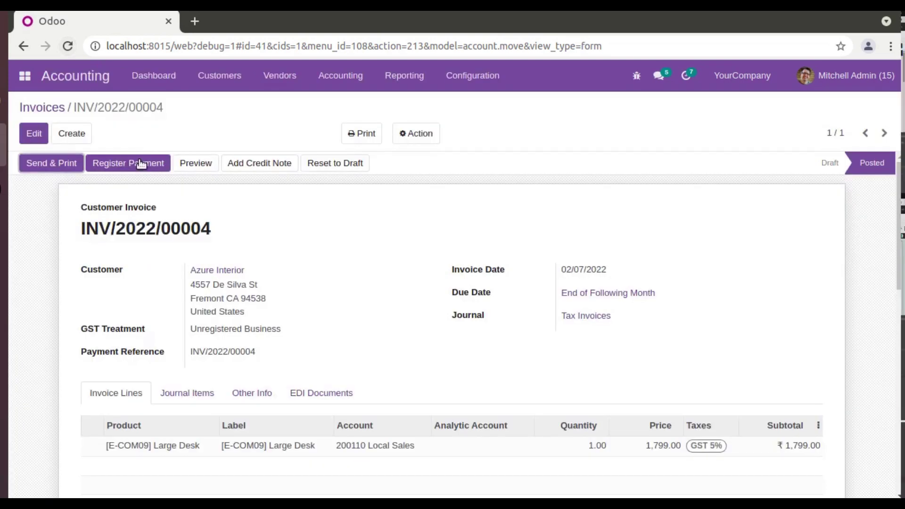
# Reset INV/2022/00004 to draft and retry deleting it, refused because it consumed a sequence number.
pyautogui.click(324, 168)
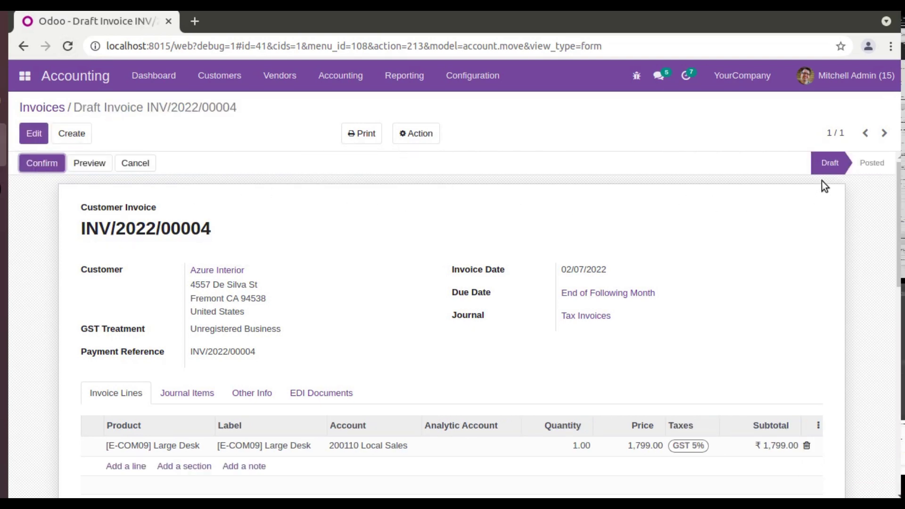
pyautogui.click(430, 137)
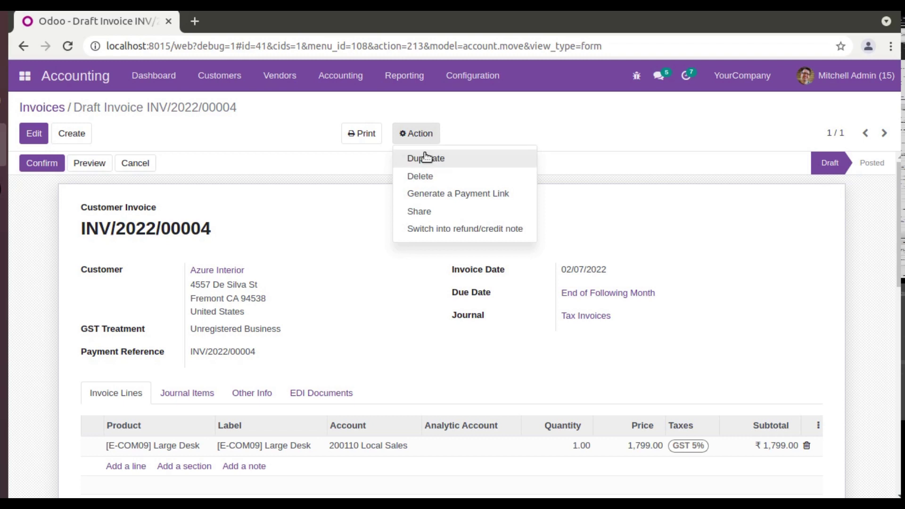
pyautogui.click(430, 180)
pyautogui.click(258, 169)
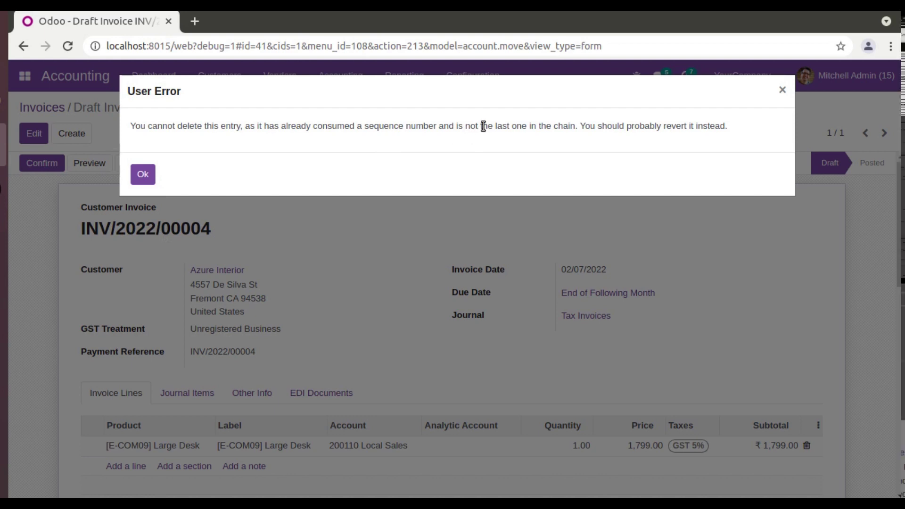
pyautogui.moveTo(483, 126); pyautogui.dragTo(707, 135)
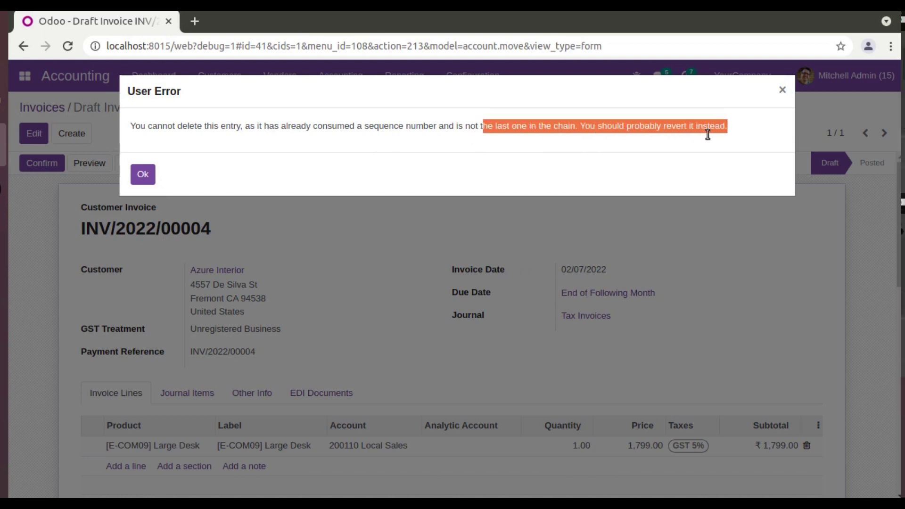
pyautogui.click(137, 175)
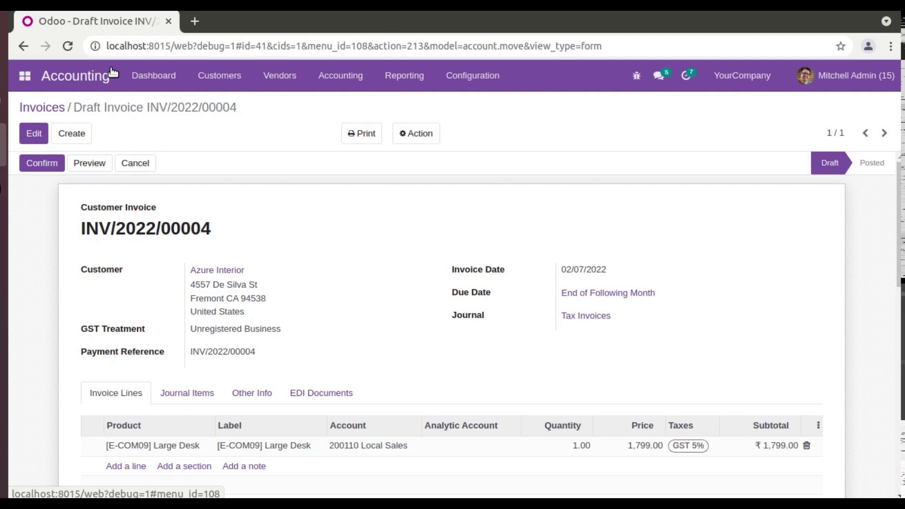
# Duplicate the invoice browser tab and switch the new tab to the Settings app.
pyautogui.rightClick(99, 24)
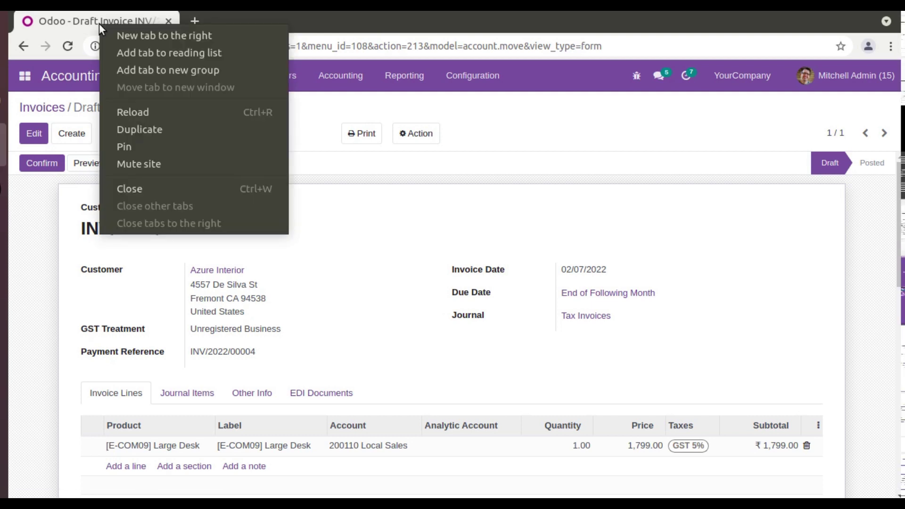
pyautogui.click(176, 128)
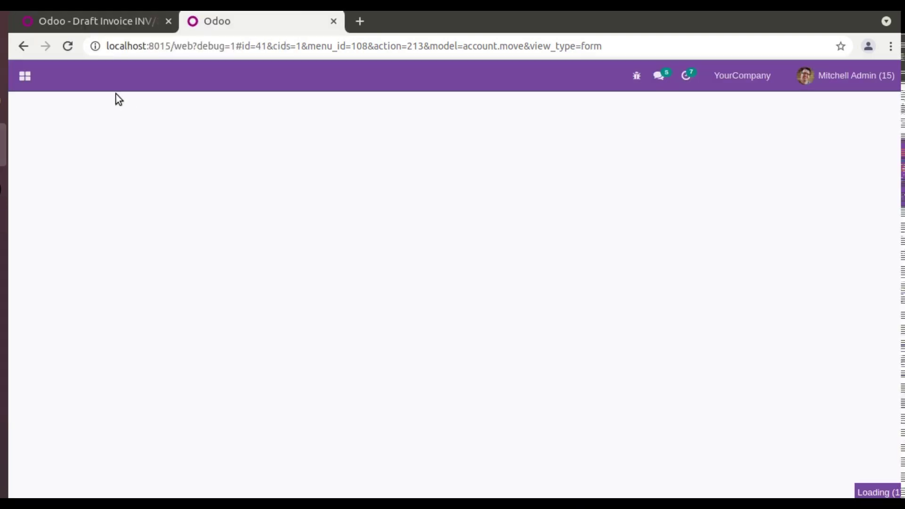
pyautogui.click(26, 76)
pyautogui.click(56, 160)
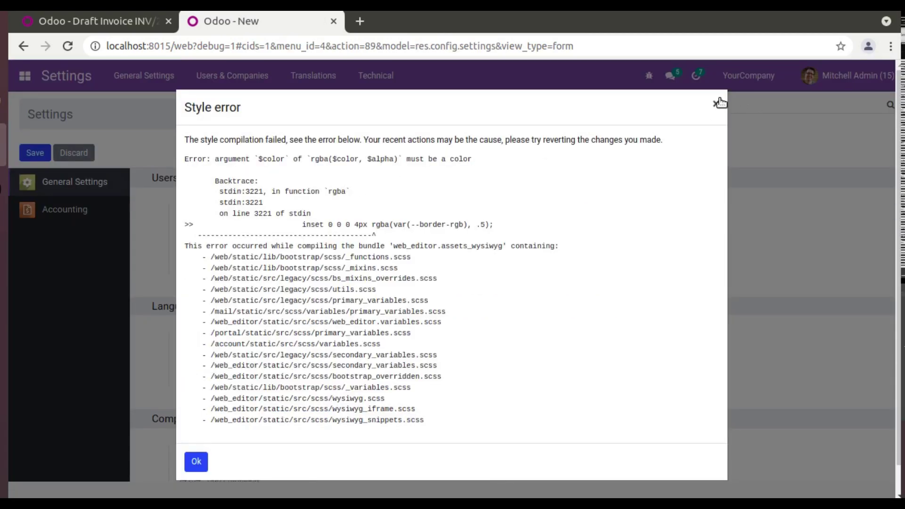
pyautogui.click(716, 103)
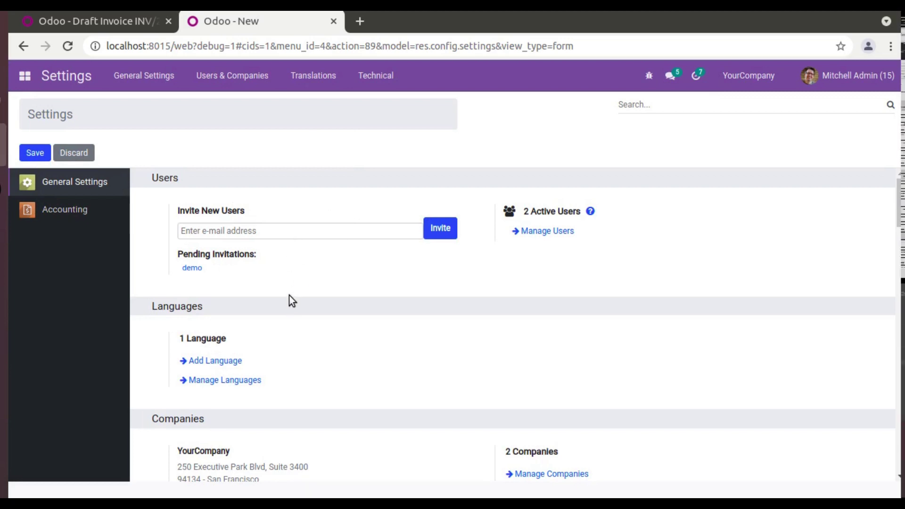
# Open Technical > Server Actions from the Developer Tools section of Settings.
pyautogui.press('End')
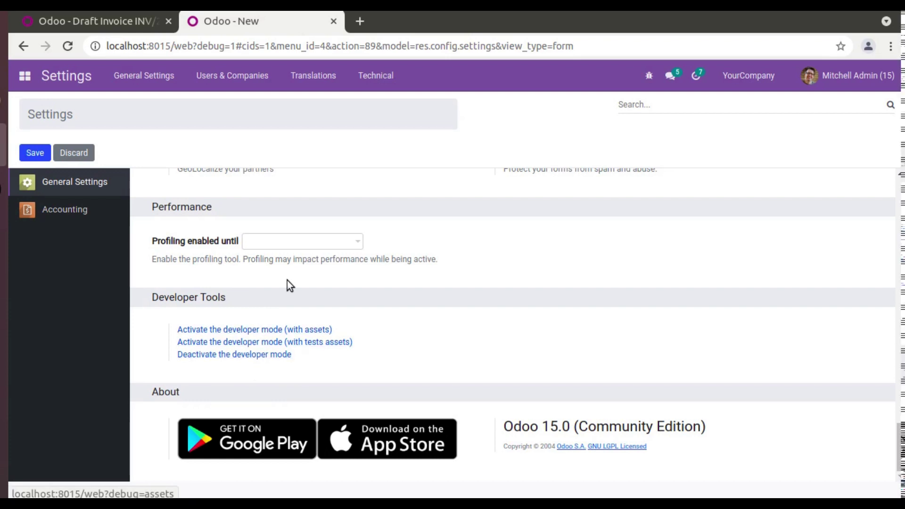
pyautogui.click(377, 82)
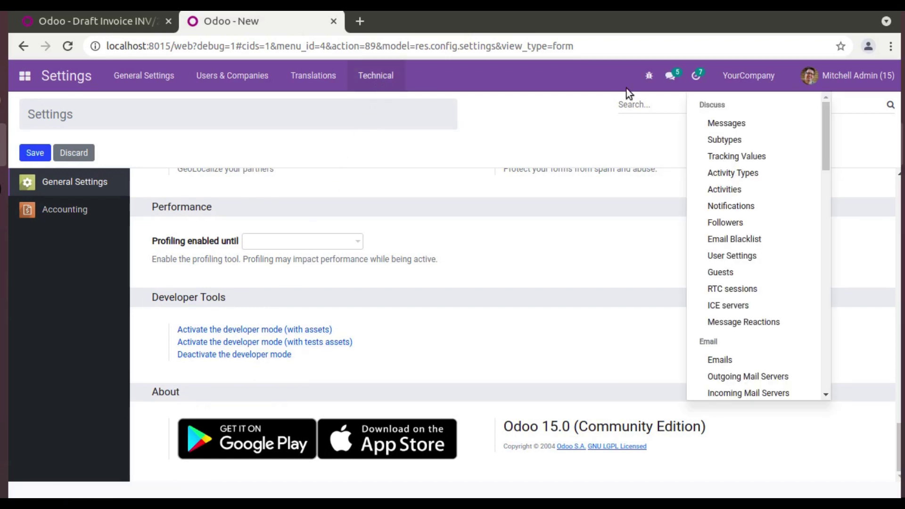
pyautogui.scroll(-3, 792, 234)
pyautogui.scroll(-6, 768, 238)
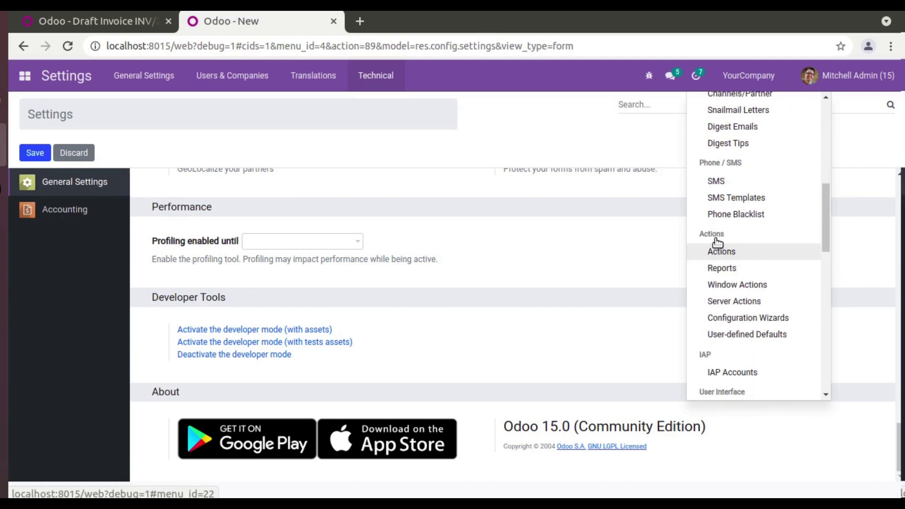
pyautogui.click(736, 300)
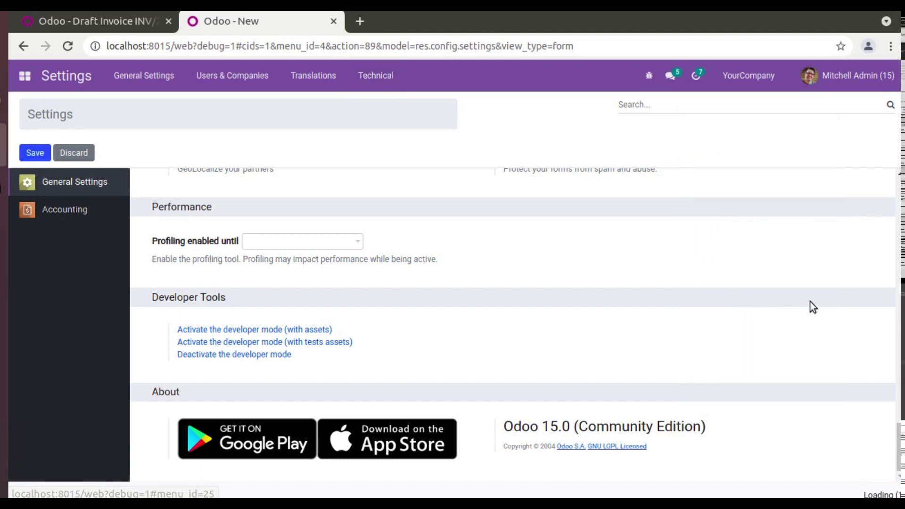
# Create a server action named 'Force Delete' on the Journal Entry model (account.move).
pyautogui.click(40, 152)
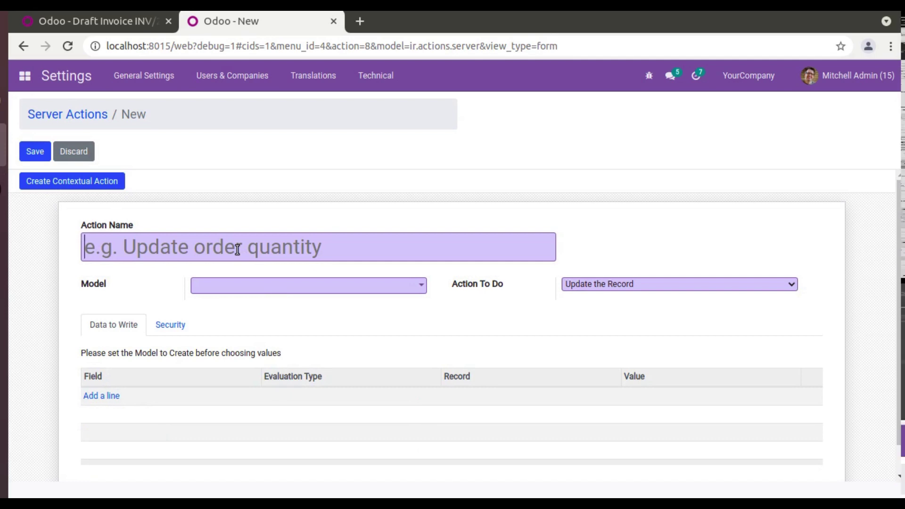
pyautogui.write('Forc')
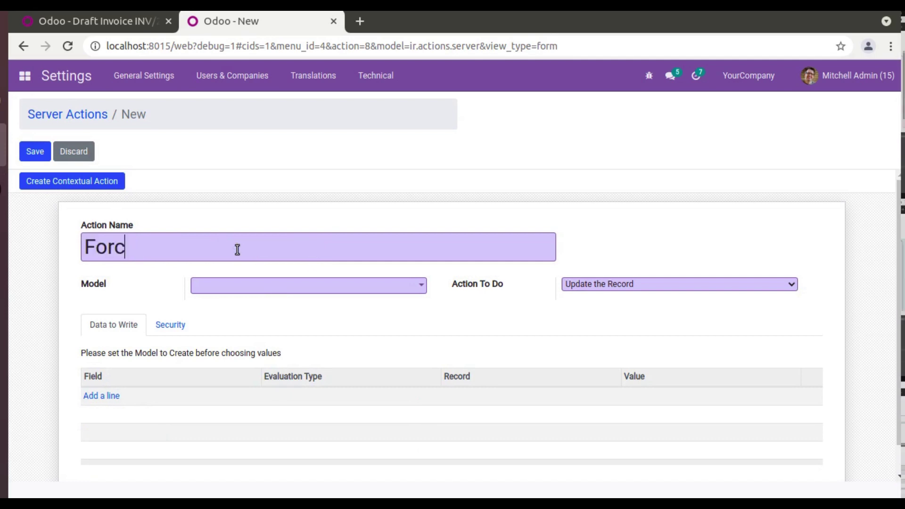
pyautogui.write('e Delete')
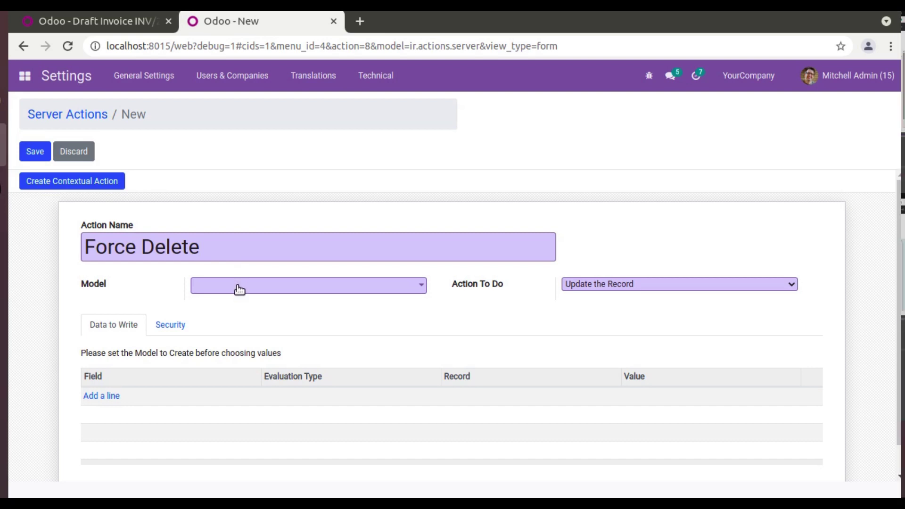
pyautogui.click(128, 25)
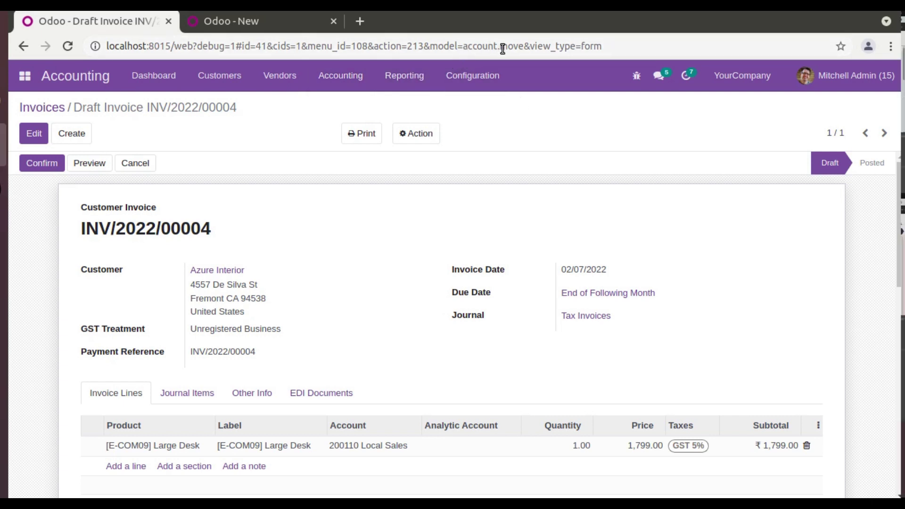
pyautogui.moveTo(465, 45); pyautogui.dragTo(520, 47)
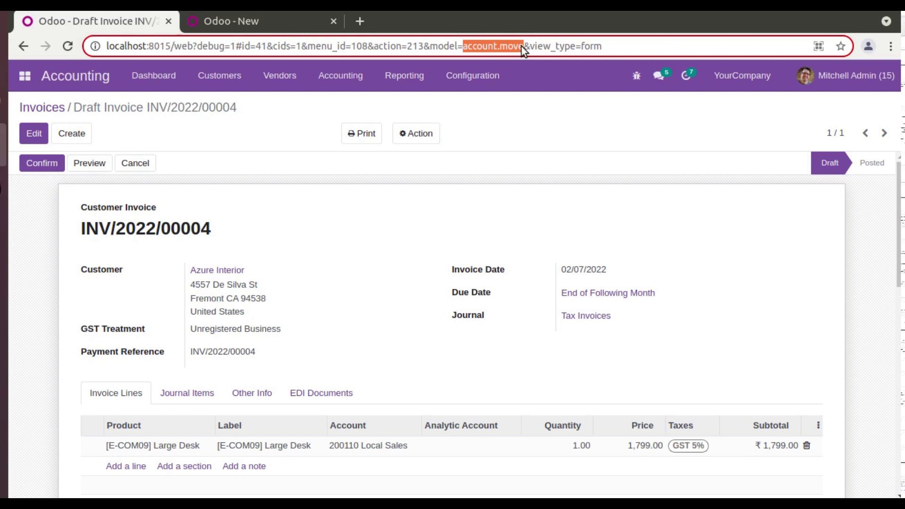
pyautogui.click(248, 24)
pyautogui.click(310, 285)
pyautogui.write('account.move')
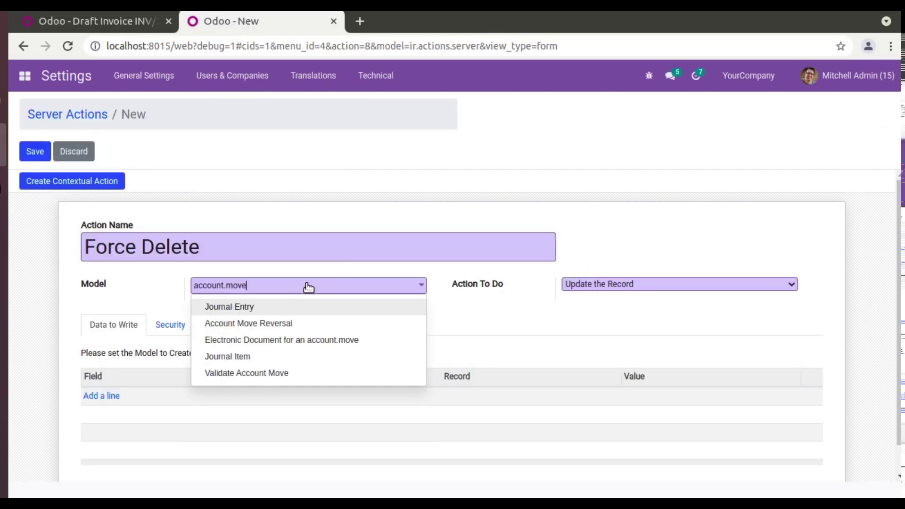
pyautogui.click(215, 307)
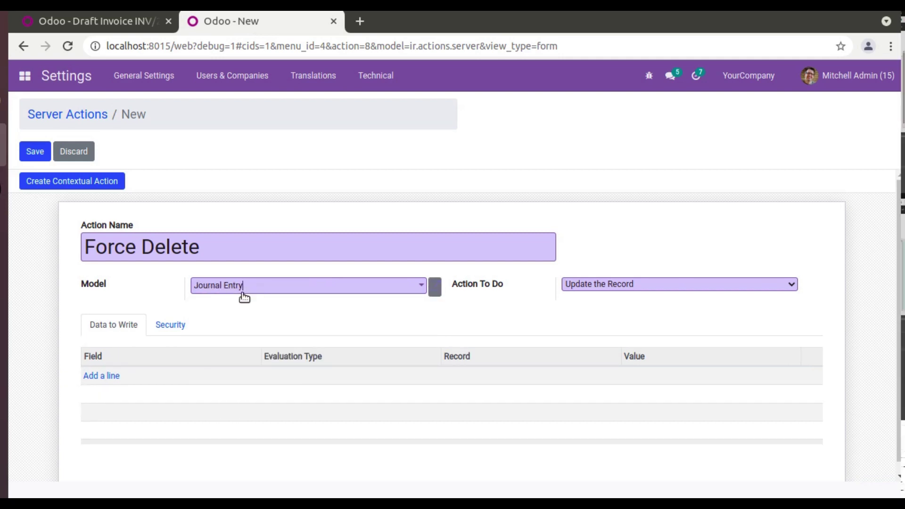
# Make the action Execute Python Code looping over records with with_context(force_delete=True).unlink(), and save.
pyautogui.click(616, 285)
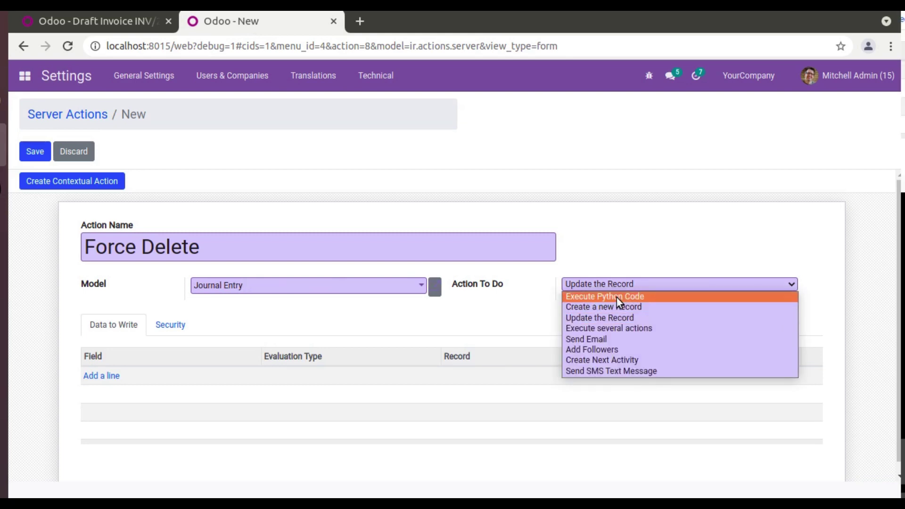
pyautogui.click(616, 296)
pyautogui.scroll(-1, 563, 339)
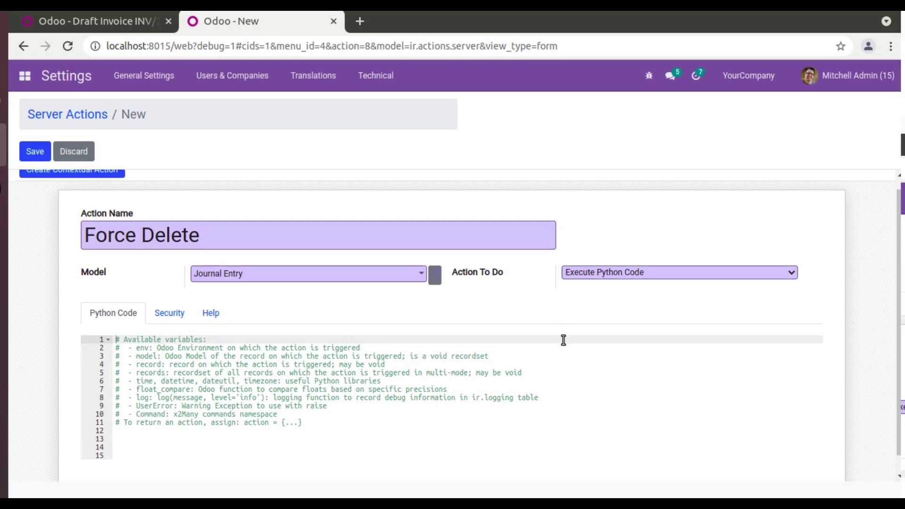
pyautogui.moveTo(330, 407); pyautogui.dragTo(178, 387)
pyautogui.hotkey('ctrl', 'a')
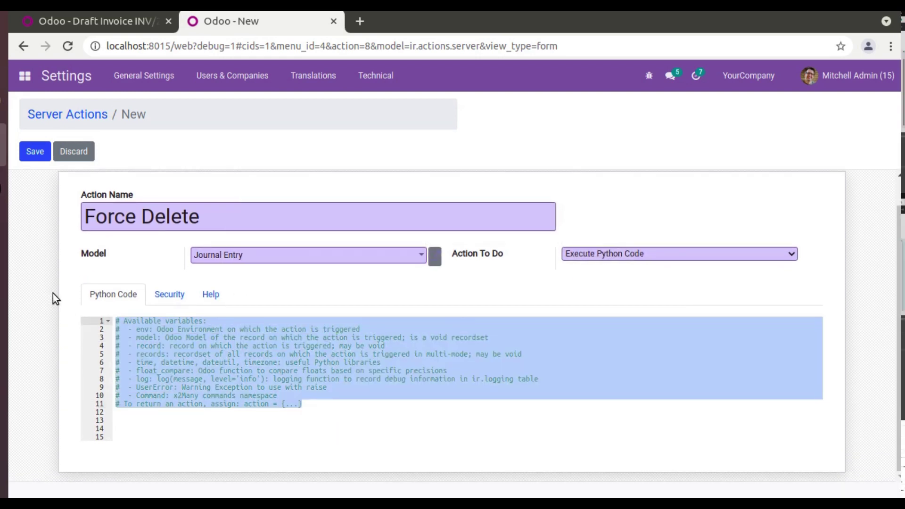
pyautogui.press('BackSpace')
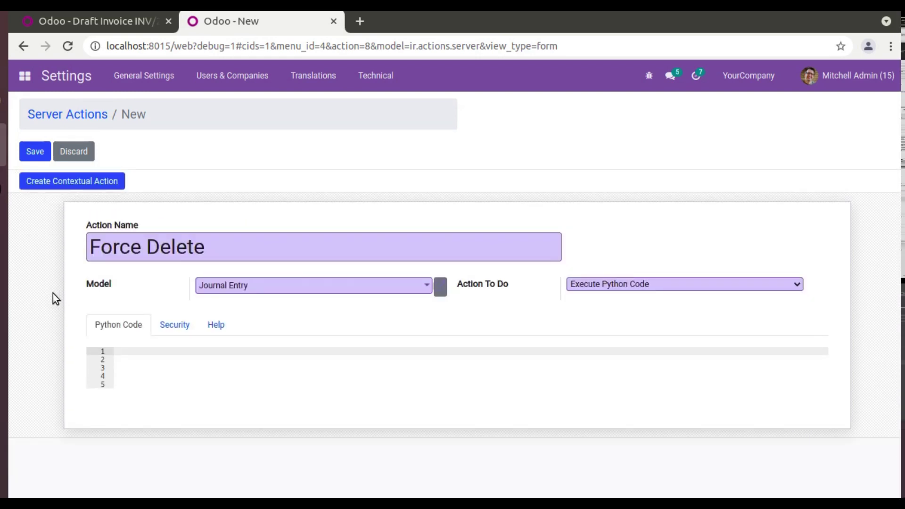
pyautogui.write('for r')
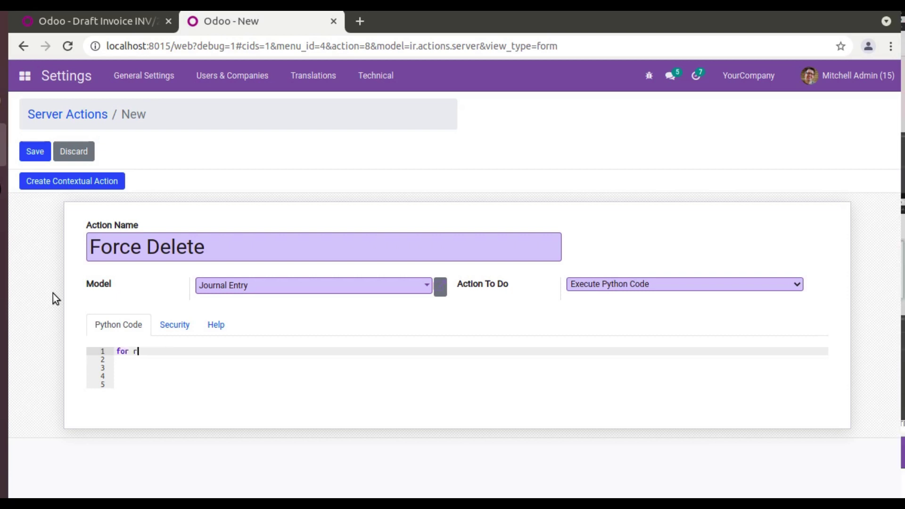
pyautogui.write('ecord in records')
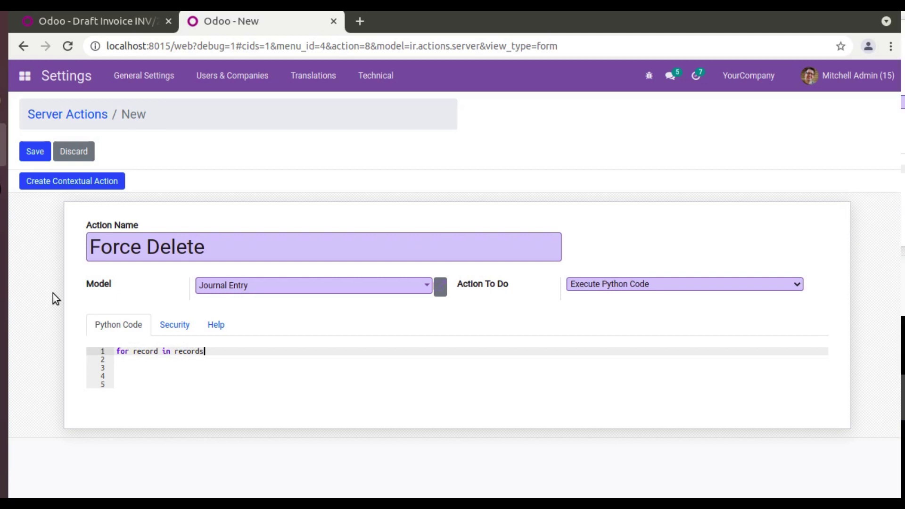
pyautogui.write(':')
pyautogui.press('Return')
pyautogui.write('reco')
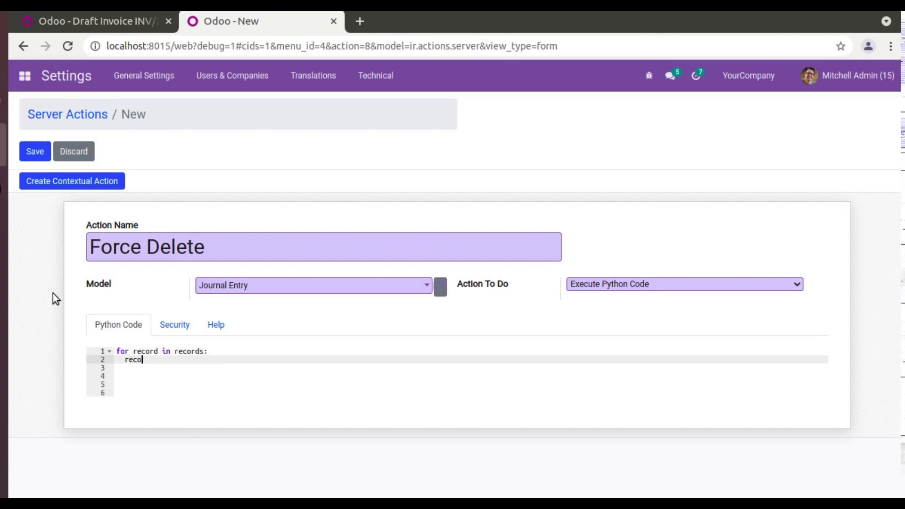
pyautogui.write('rd.with')
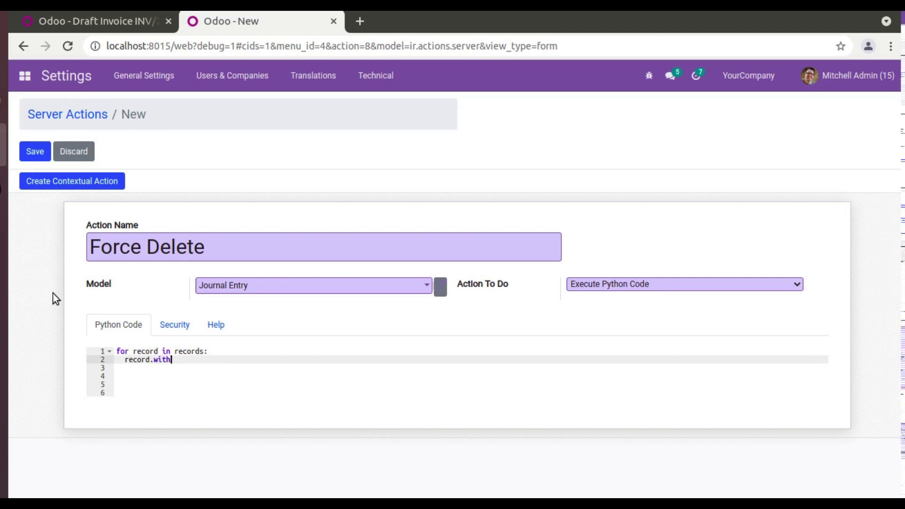
pyautogui.write('_context().unlink(')
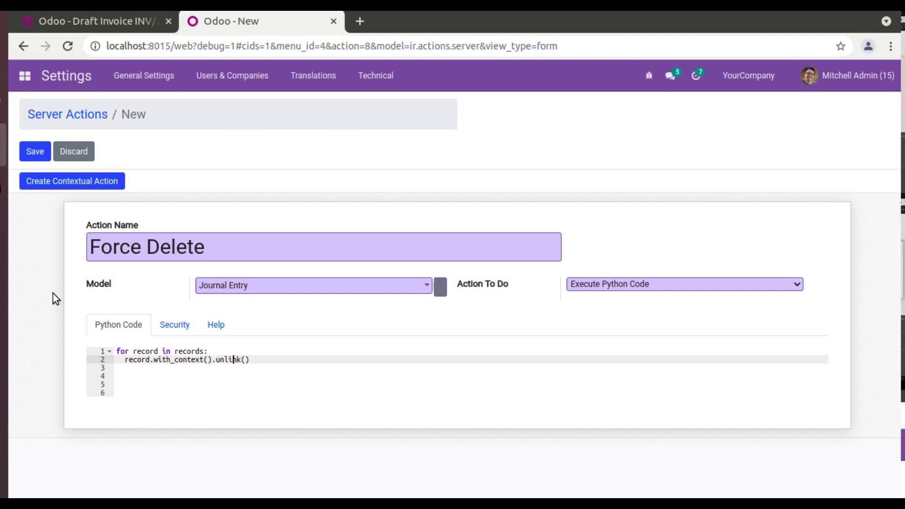
pyautogui.write('force_del')
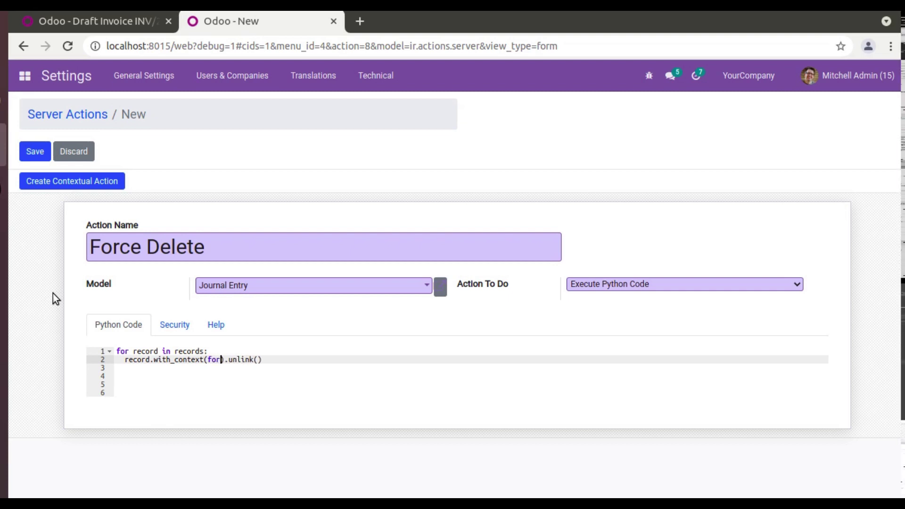
pyautogui.write('ete')
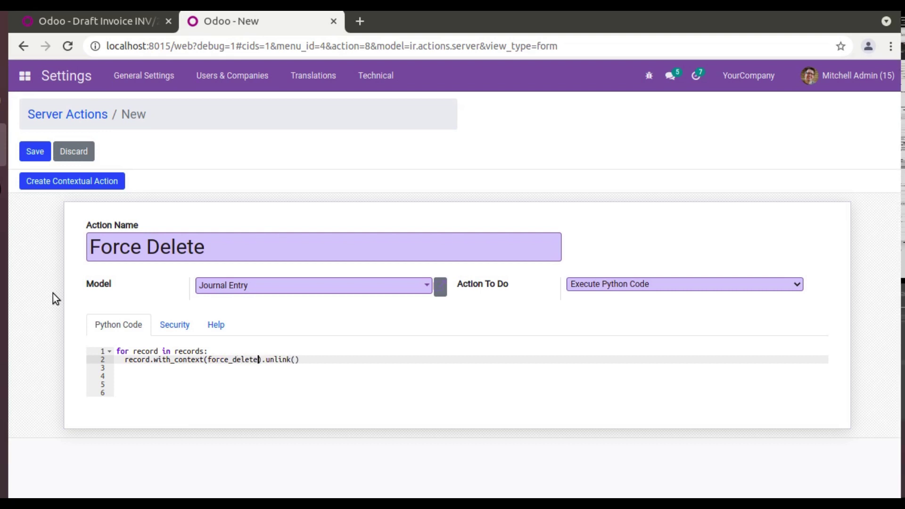
pyautogui.write('=True')
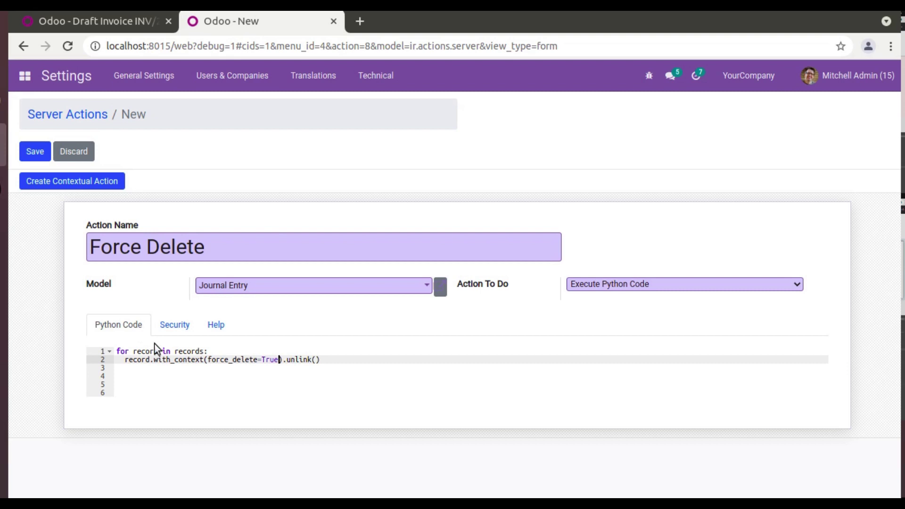
pyautogui.click(45, 154)
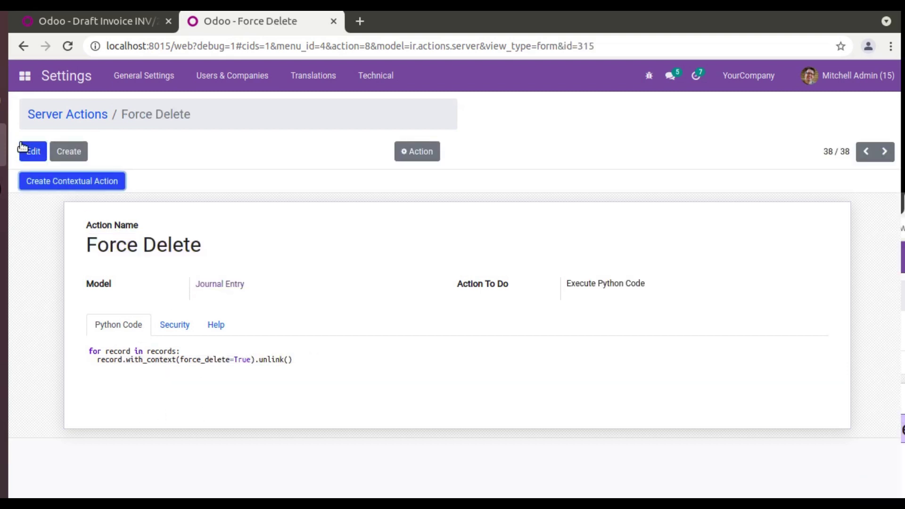
# Reopen the action, highlight the with_context(force_delete=True) call in the code, and save again.
pyautogui.click(33, 151)
pyautogui.moveTo(339, 366); pyautogui.dragTo(113, 345)
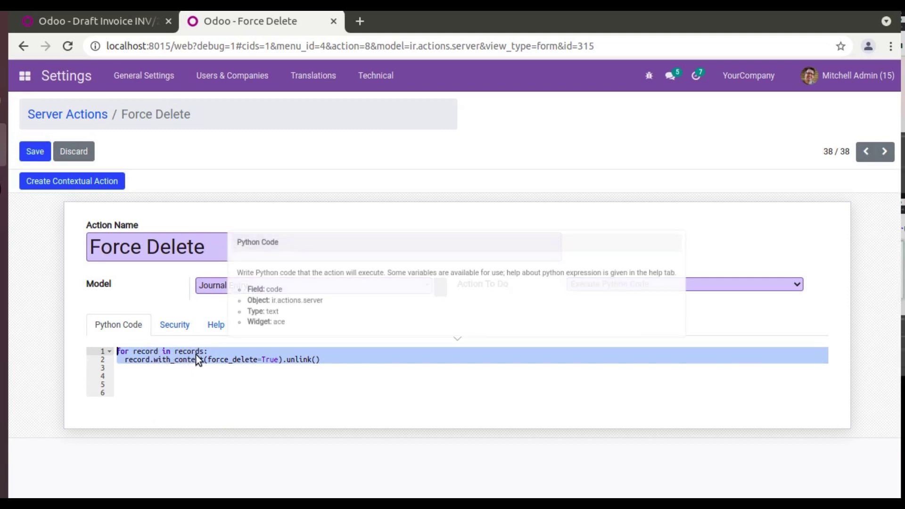
pyautogui.click(218, 351)
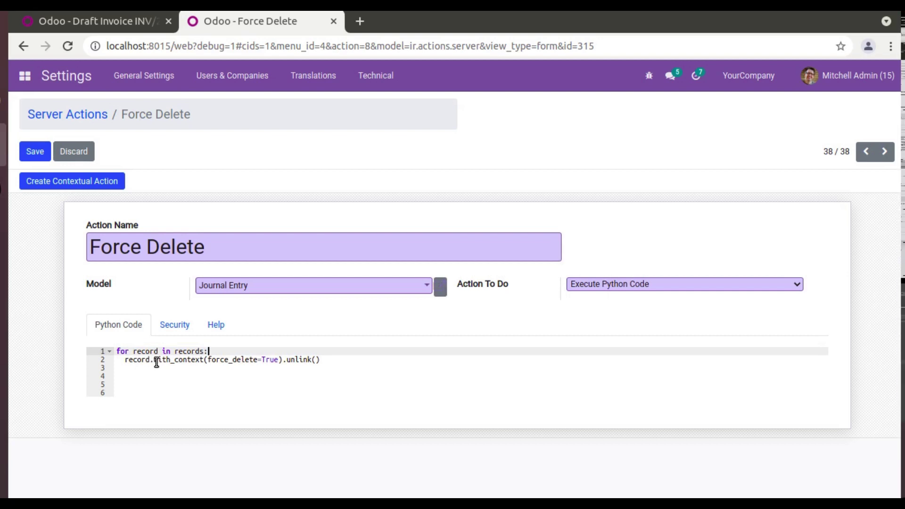
pyautogui.moveTo(157, 363); pyautogui.dragTo(287, 363)
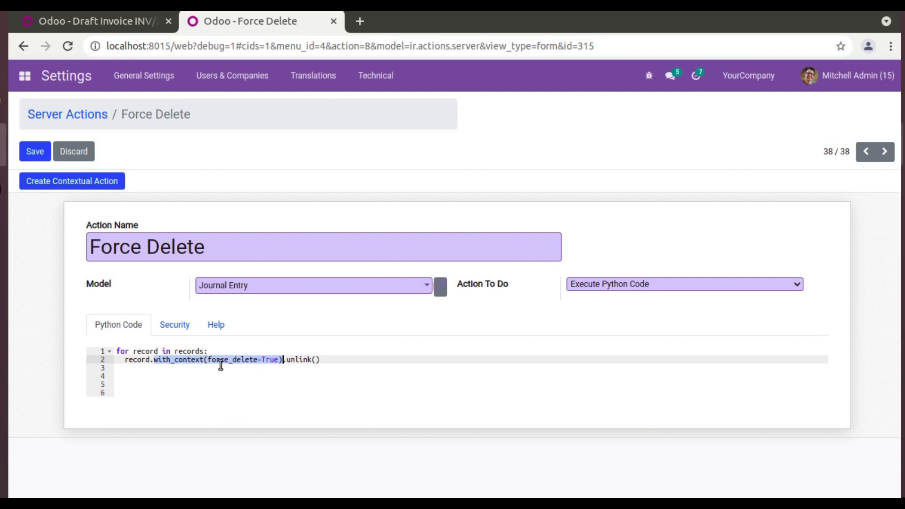
pyautogui.click(29, 159)
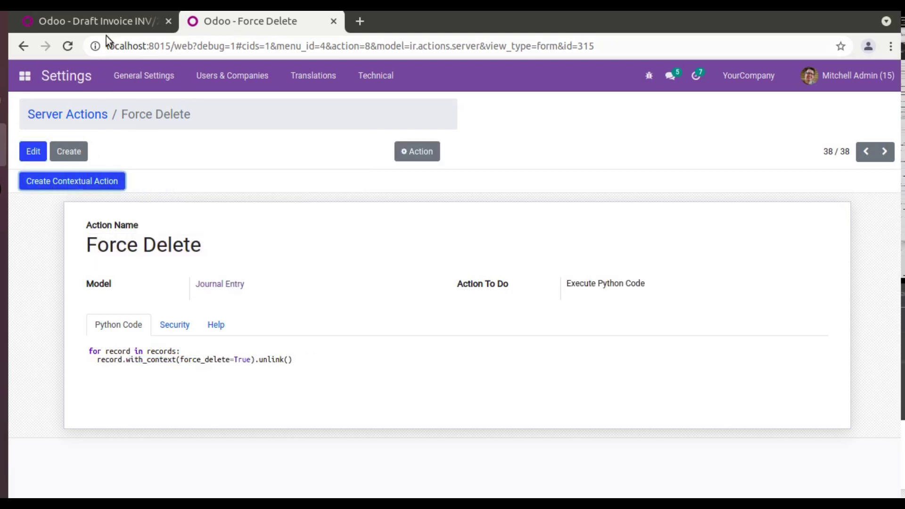
# Register Force Delete as a contextual action on journal entries.
pyautogui.click(99, 21)
pyautogui.click(415, 136)
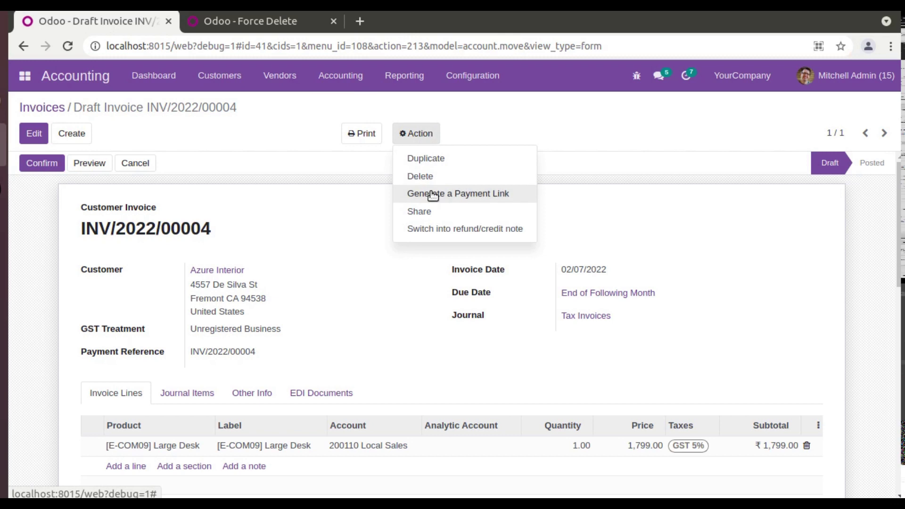
pyautogui.click(292, 23)
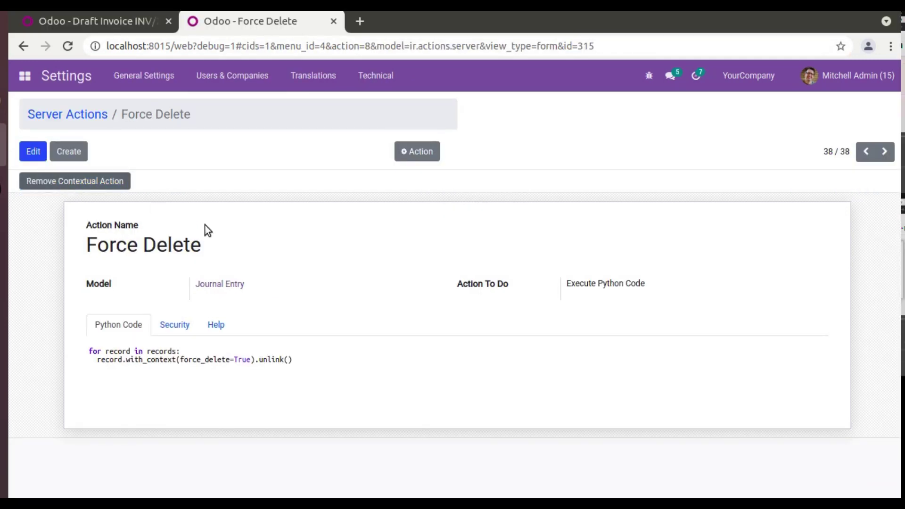
# Reload draft invoice INV/2022/00004 and confirm Force Delete appears in its Action menu.
pyautogui.click(93, 21)
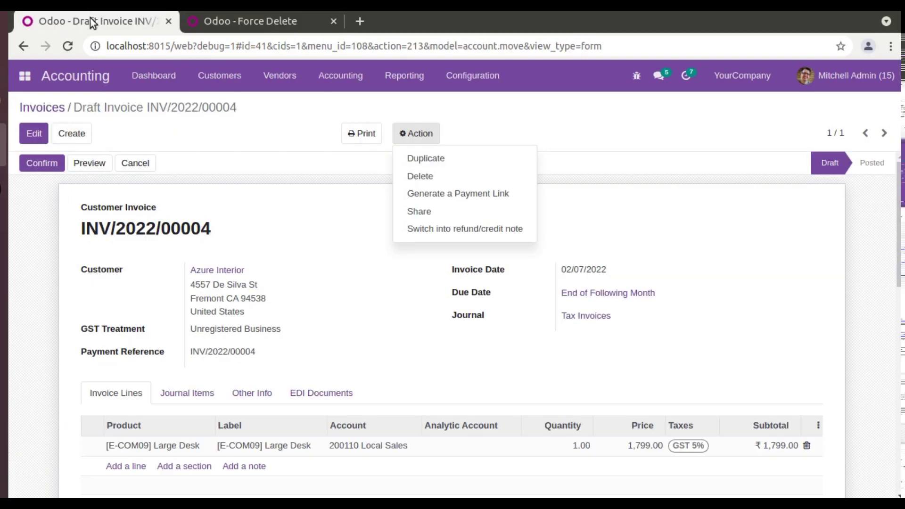
pyautogui.click(64, 51)
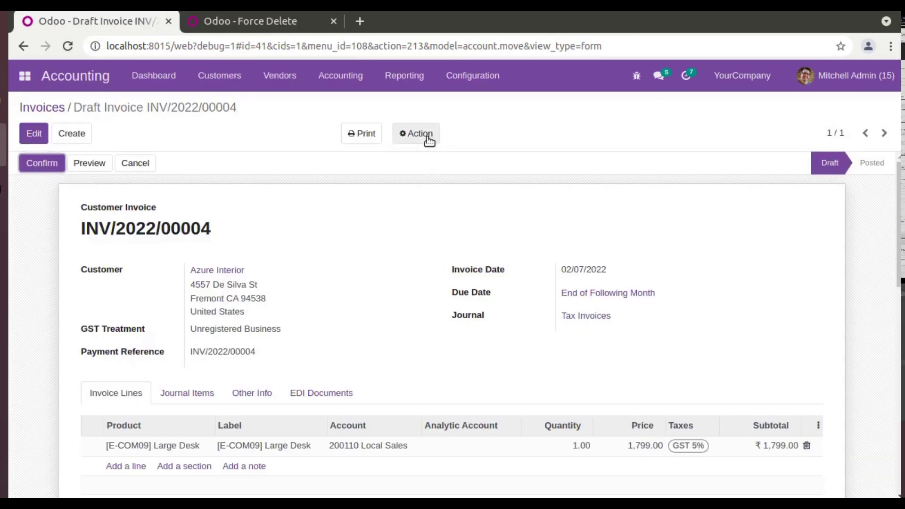
pyautogui.click(429, 140)
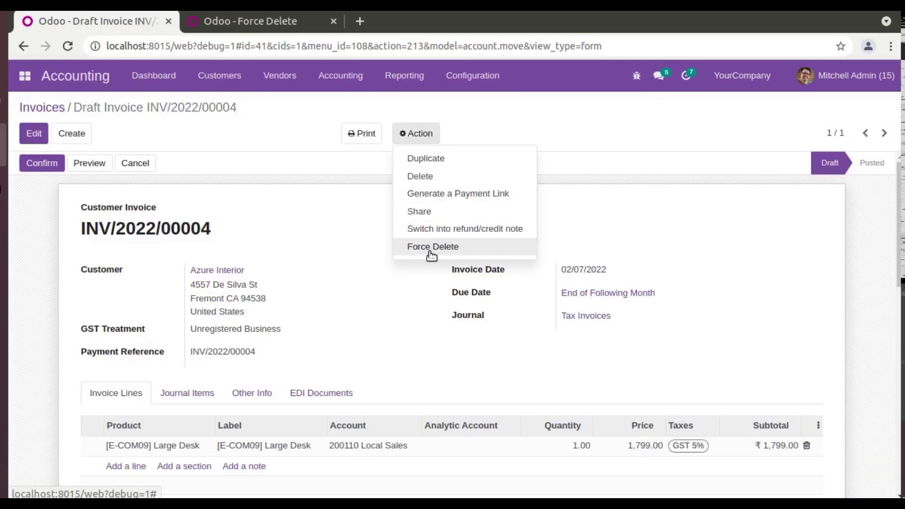
pyautogui.click(237, 182)
pyautogui.click(418, 137)
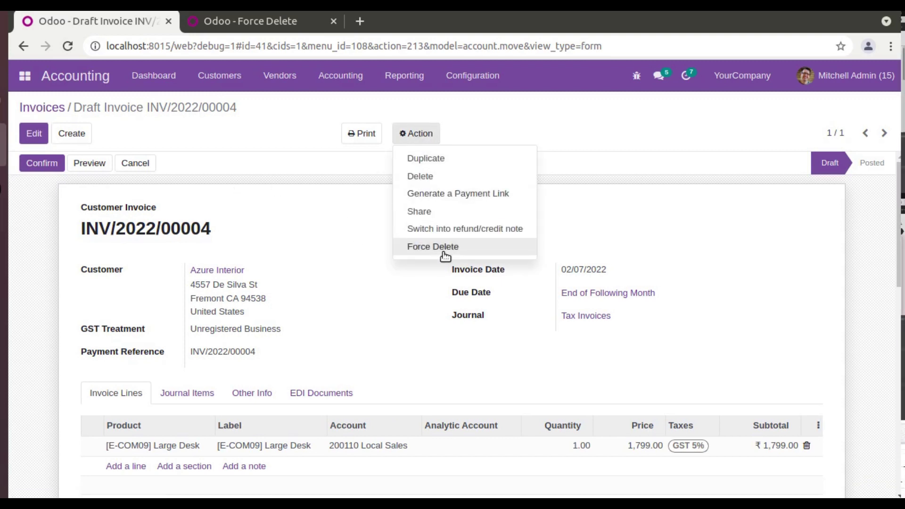
pyautogui.click(69, 47)
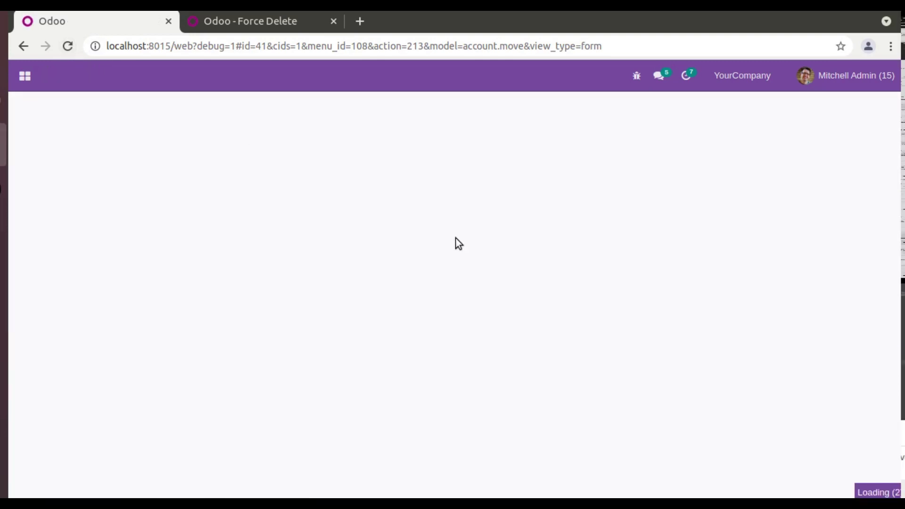
pyautogui.click(415, 135)
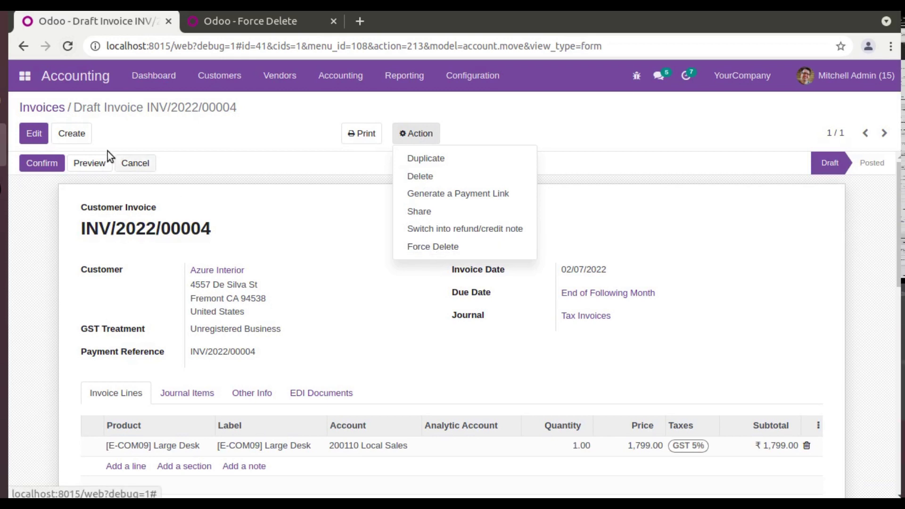
# Return to the invoice list and dismiss the configuration tips banner.
pyautogui.click(43, 109)
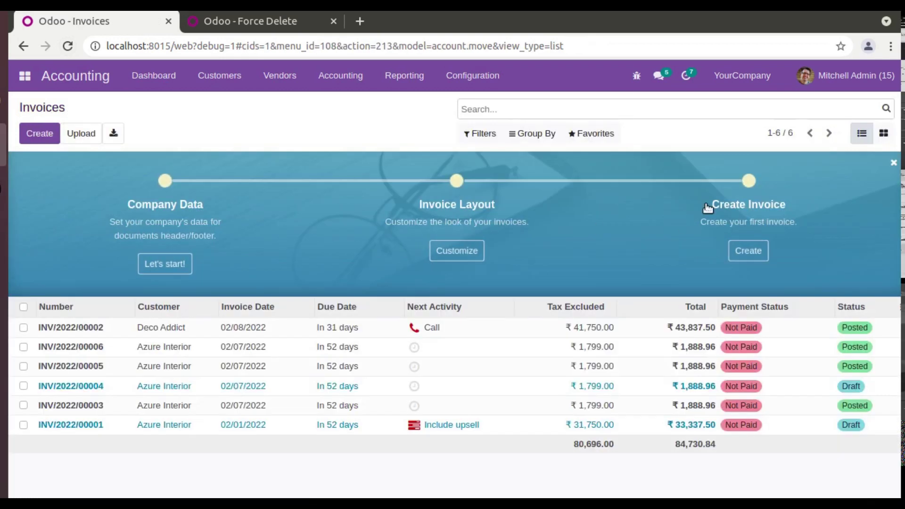
pyautogui.click(892, 166)
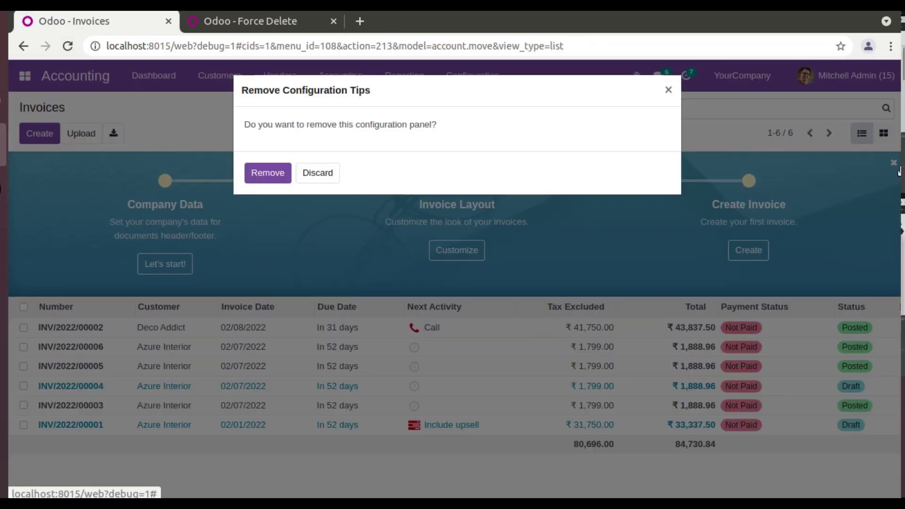
pyautogui.click(278, 174)
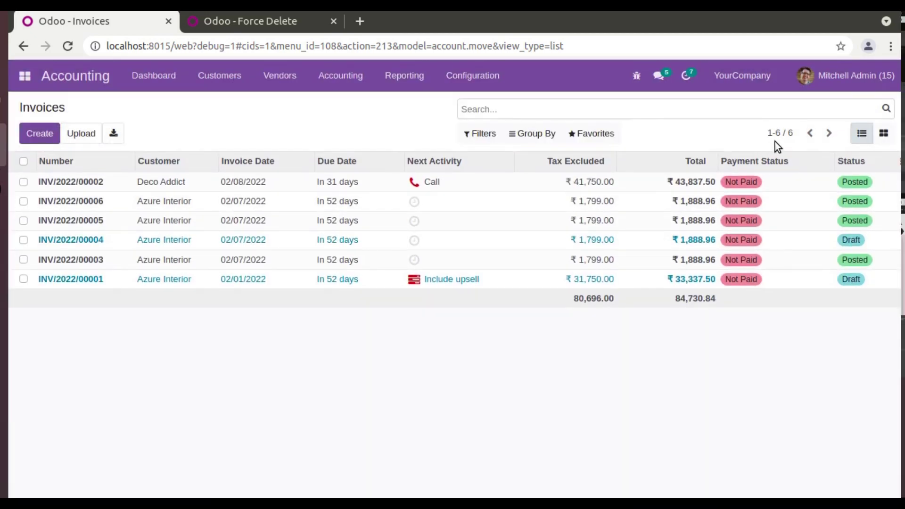
# Force Delete draft invoice INV/2022/00004 and return to the Invoices list.
pyautogui.click(367, 243)
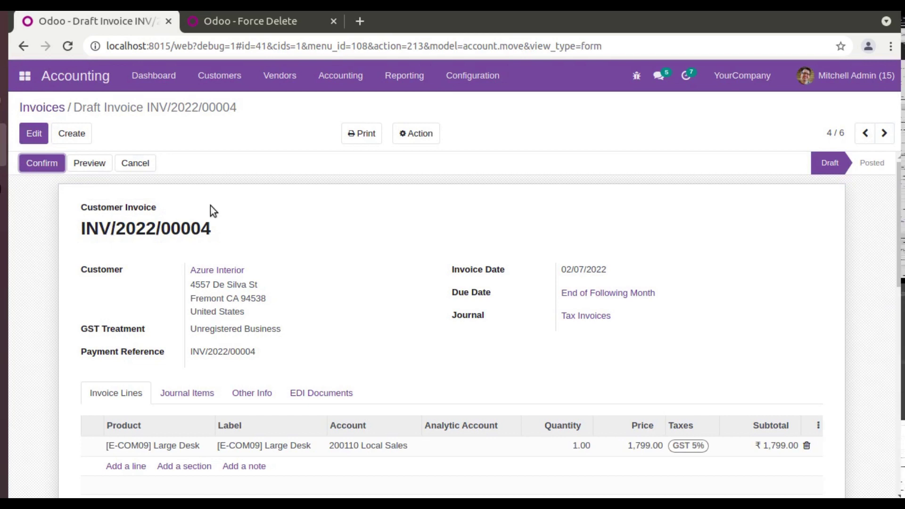
pyautogui.click(415, 137)
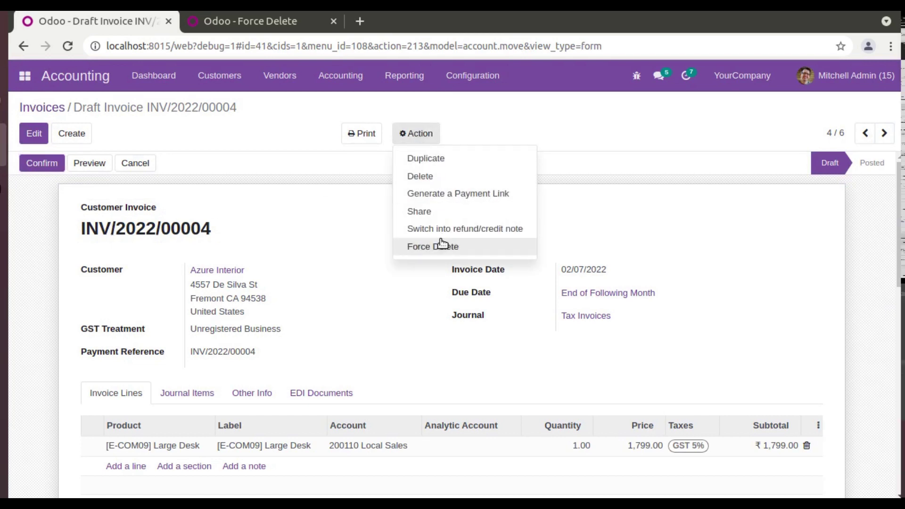
pyautogui.click(442, 247)
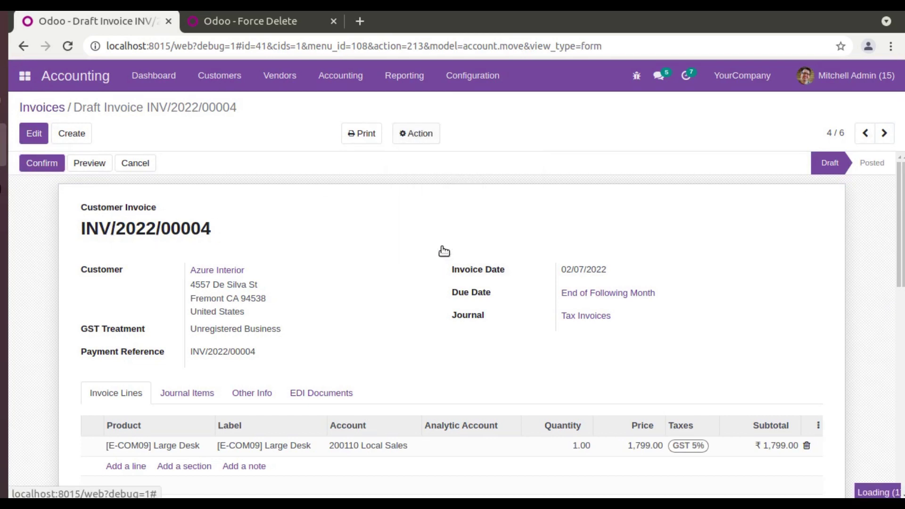
pyautogui.click(52, 108)
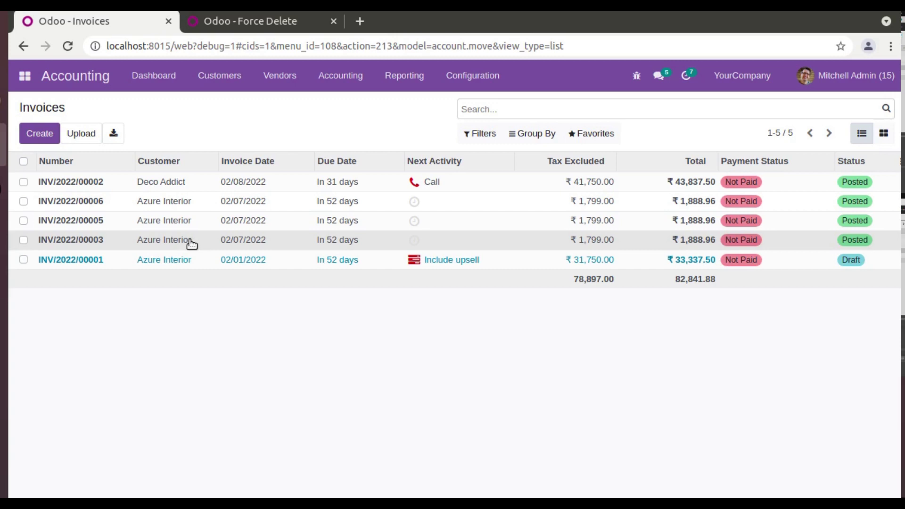
# Try an ordinary delete of posted invoice INV/2022/00003 and dismiss the posted-entry error.
pyautogui.click(67, 45)
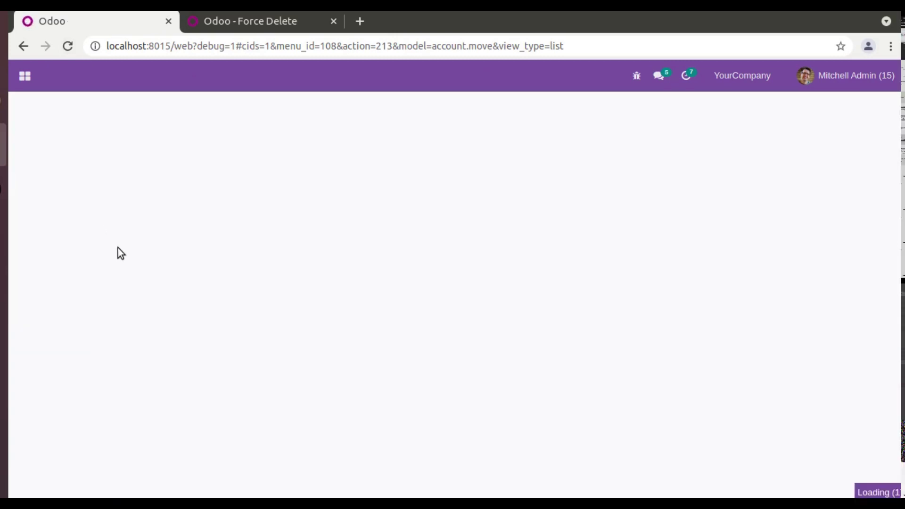
pyautogui.click(112, 244)
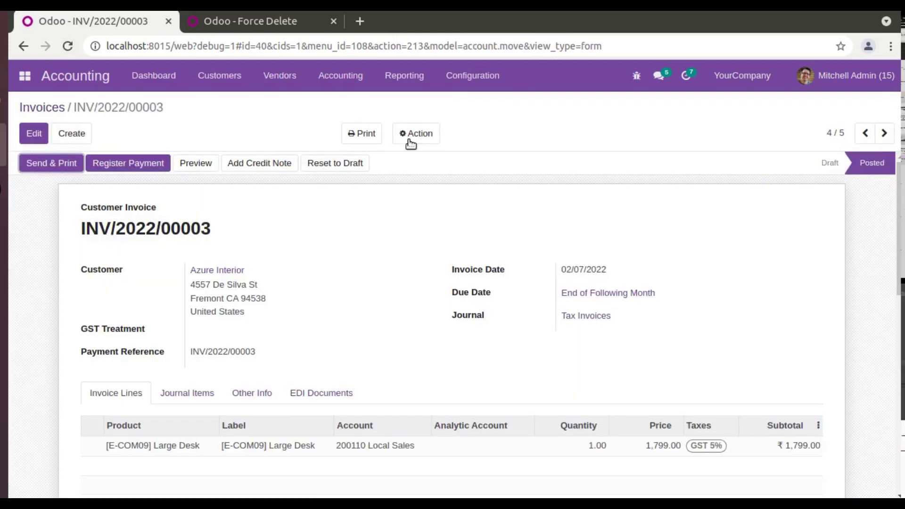
pyautogui.click(409, 137)
pyautogui.click(419, 176)
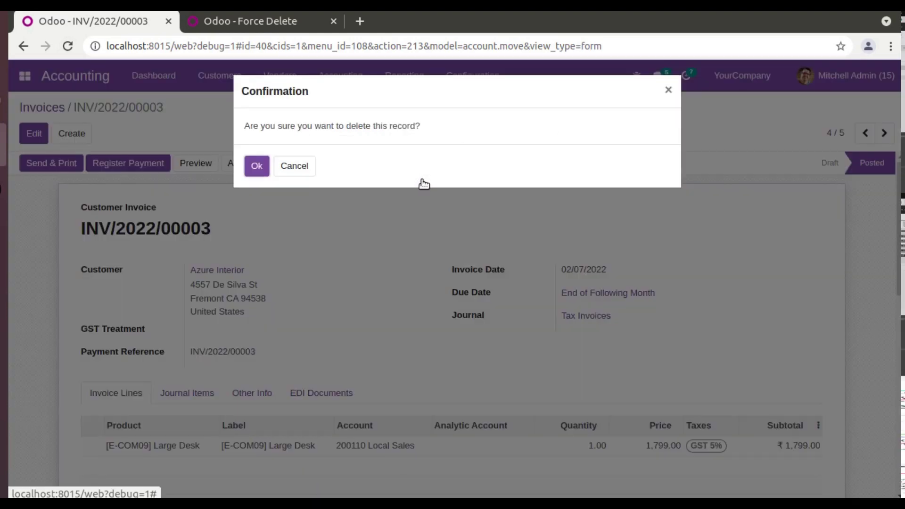
pyautogui.click(250, 166)
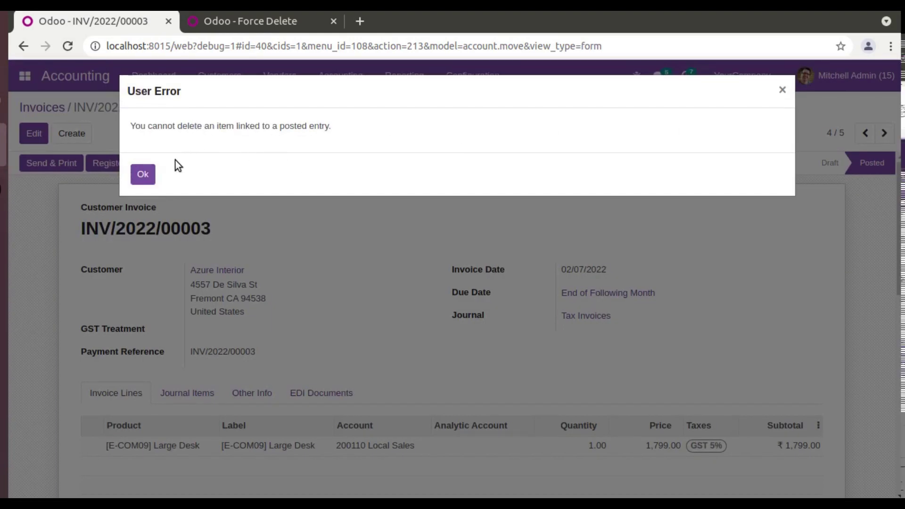
pyautogui.click(143, 174)
# Force Delete INV/2022/00003, then reopen Customers > Invoices, now showing four invoices.
pyautogui.click(429, 138)
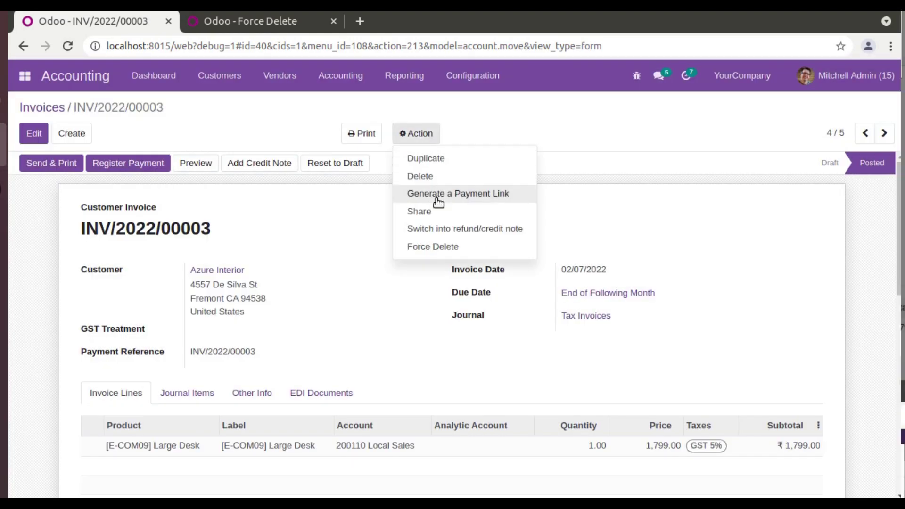
pyautogui.click(443, 248)
pyautogui.click(67, 49)
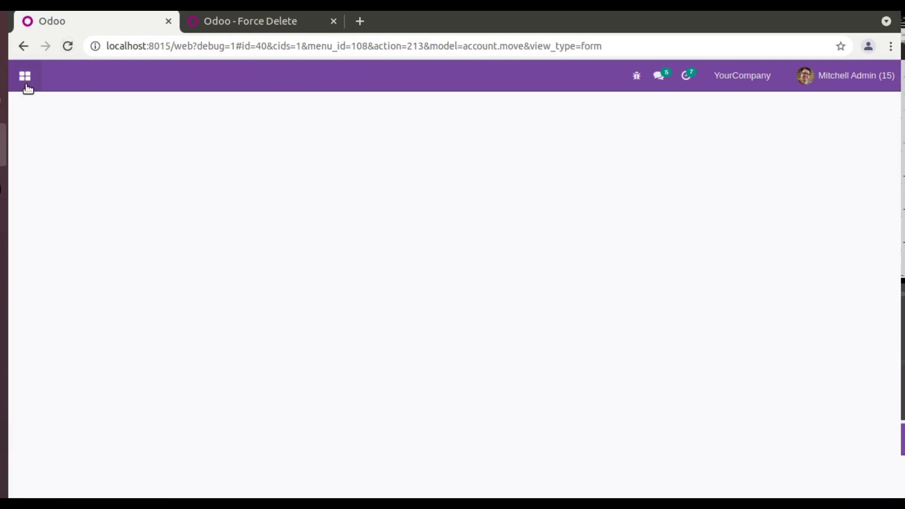
pyautogui.click(27, 87)
pyautogui.click(50, 121)
pyautogui.click(231, 75)
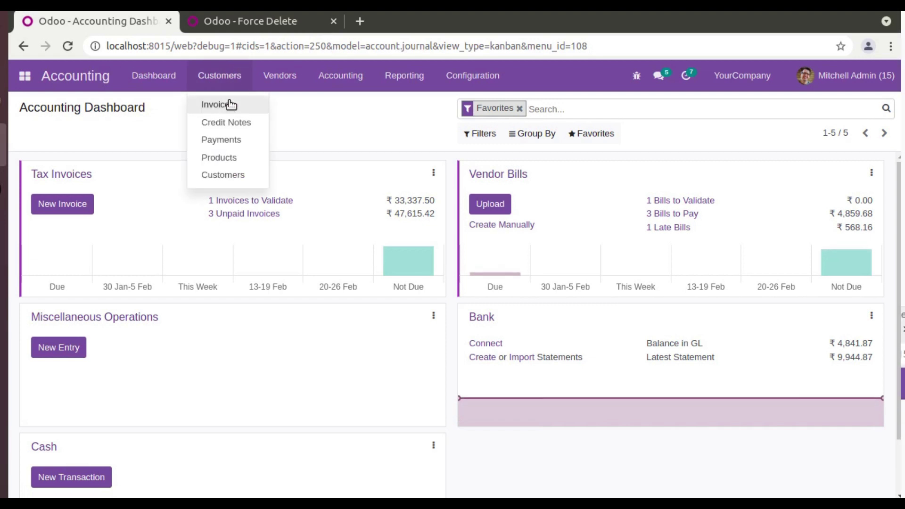
pyautogui.click(230, 104)
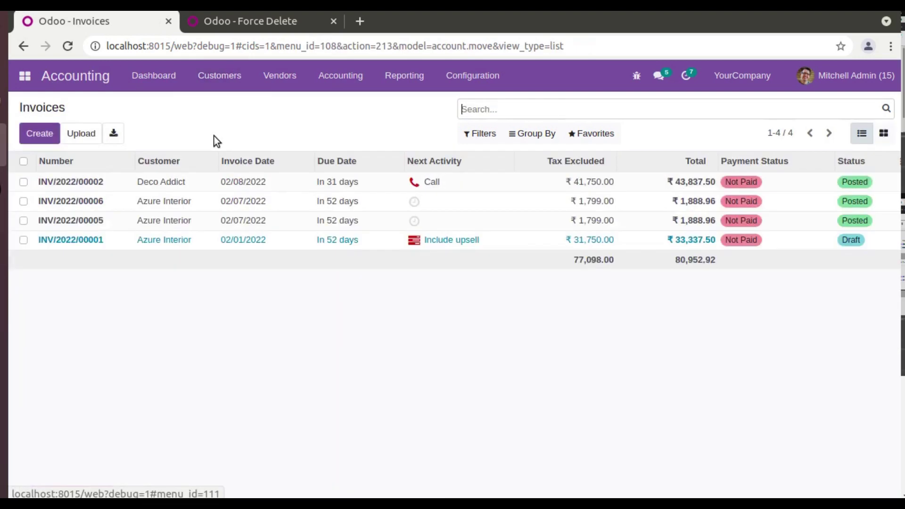
# Duplicate posted invoice INV/2022/00006, then save and post the copy as INV/2022/00007.
pyautogui.click(89, 201)
pyautogui.click(417, 134)
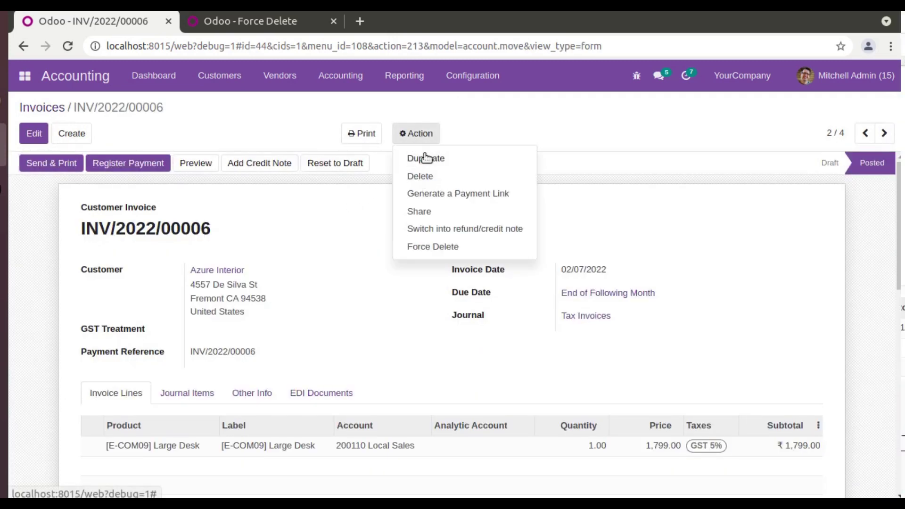
pyautogui.click(414, 156)
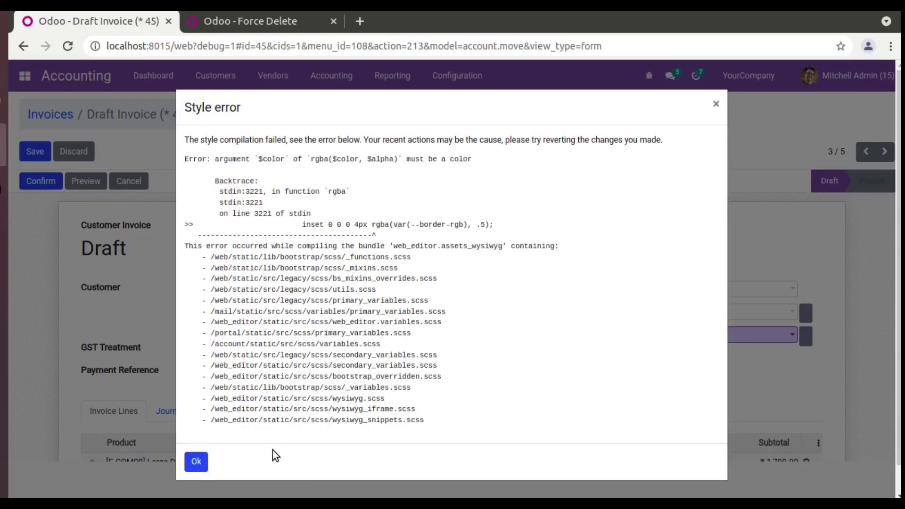
pyautogui.click(197, 461)
pyautogui.click(35, 153)
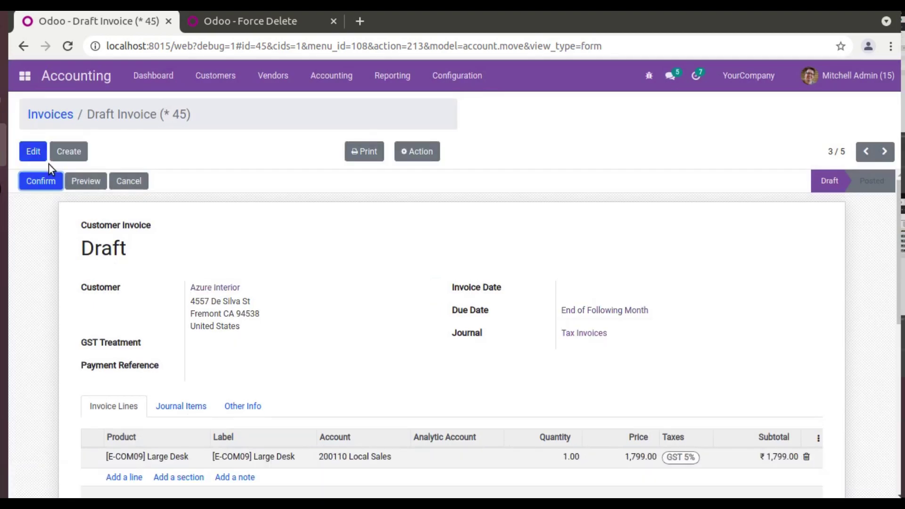
pyautogui.click(57, 186)
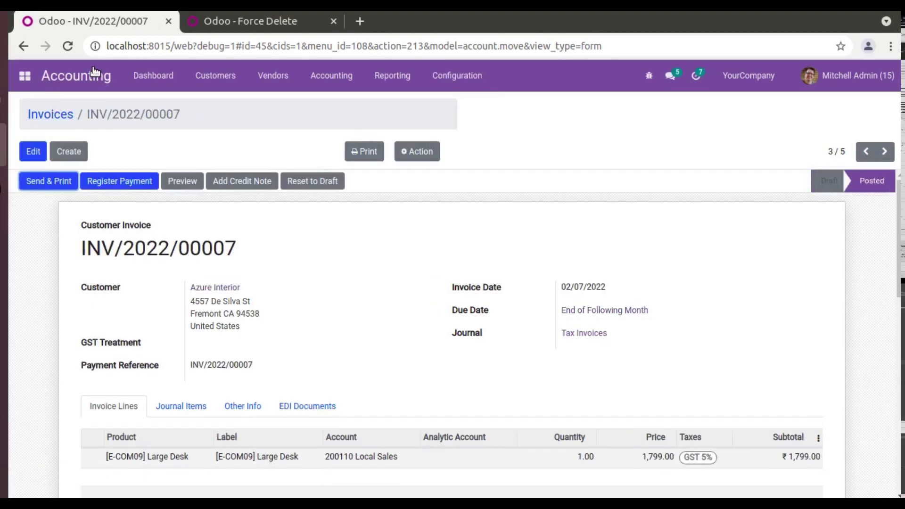
pyautogui.click(69, 46)
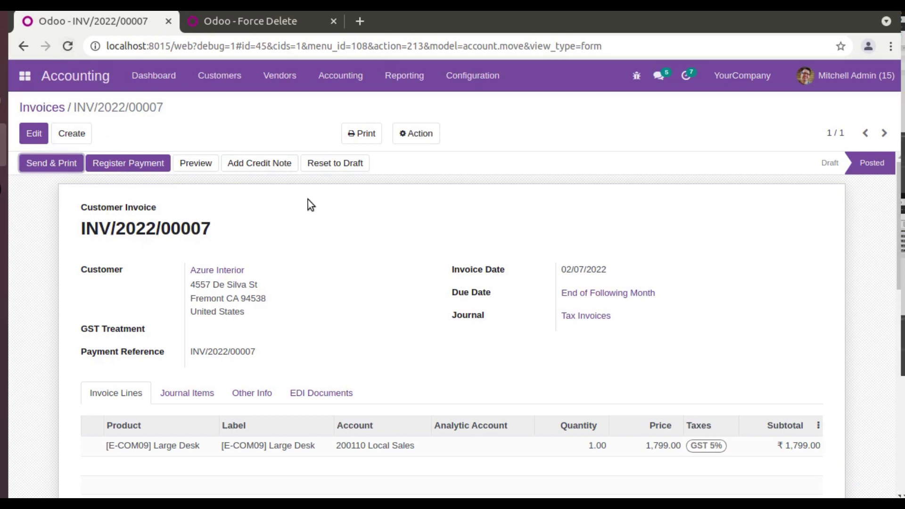
# Attempt to delete posted INV/2022/00007 and dismiss the cannot-delete posted entry error.
pyautogui.click(408, 138)
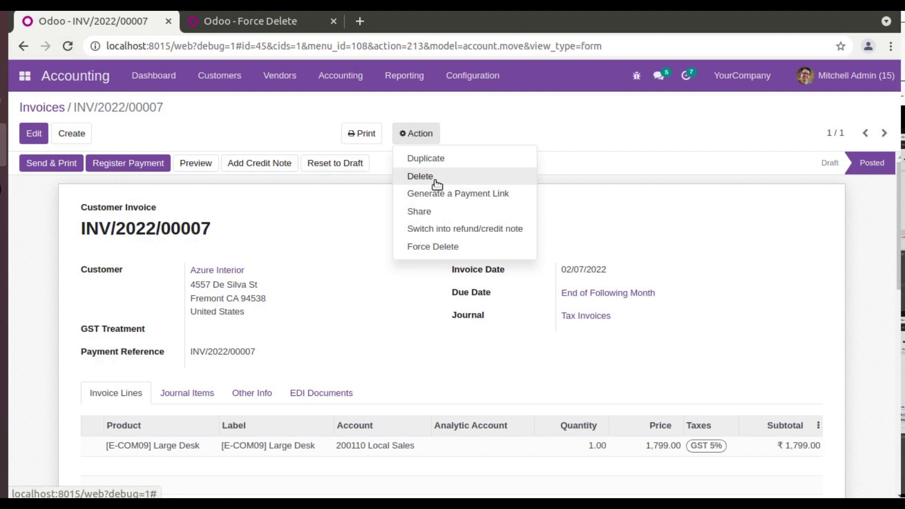
pyautogui.click(429, 181)
pyautogui.click(257, 168)
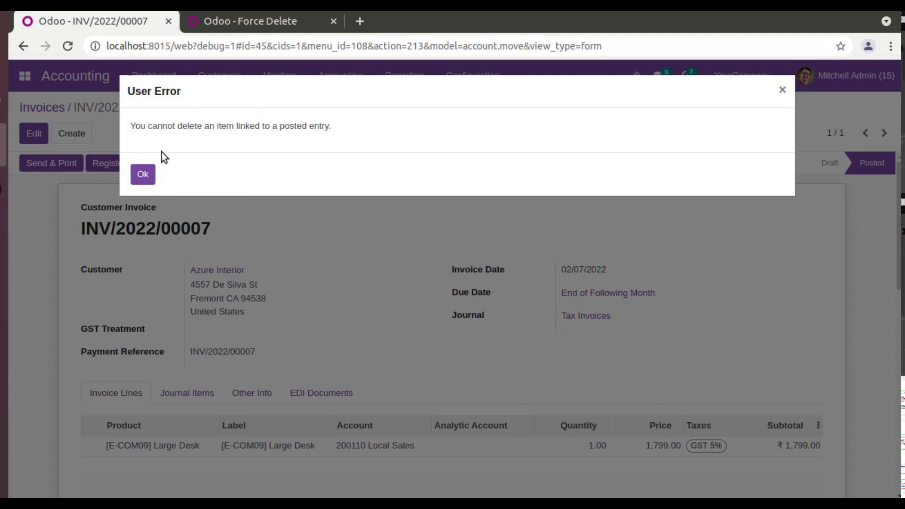
pyautogui.click(143, 174)
# Reset INV/2022/00007 to draft and delete it, leaving four invoices.
pyautogui.click(327, 166)
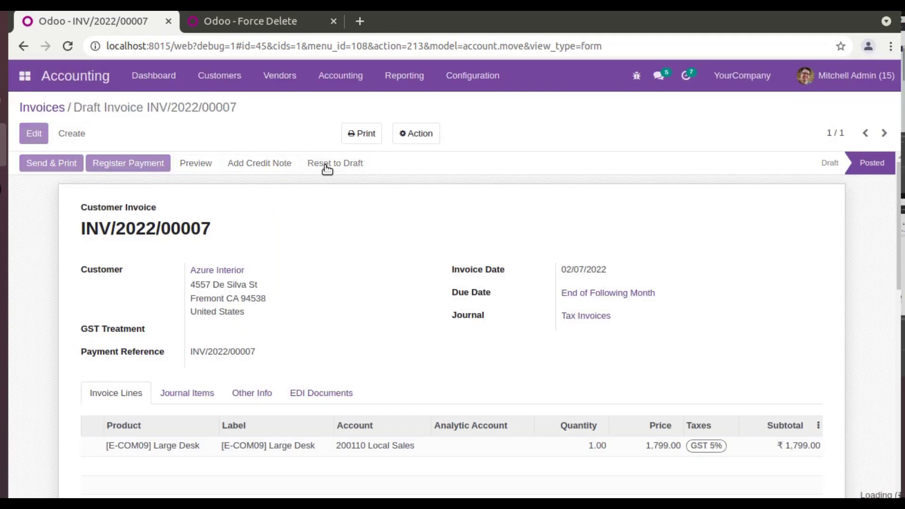
pyautogui.click(417, 134)
pyautogui.click(428, 176)
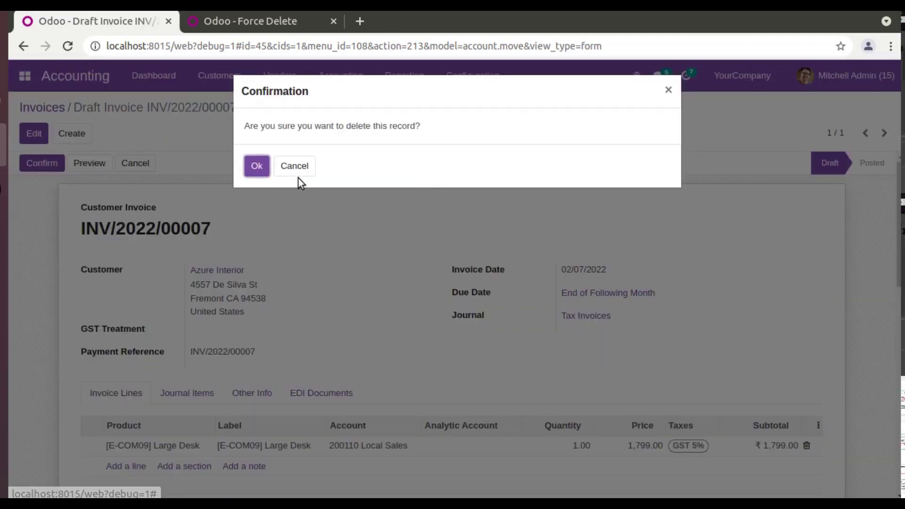
pyautogui.click(257, 166)
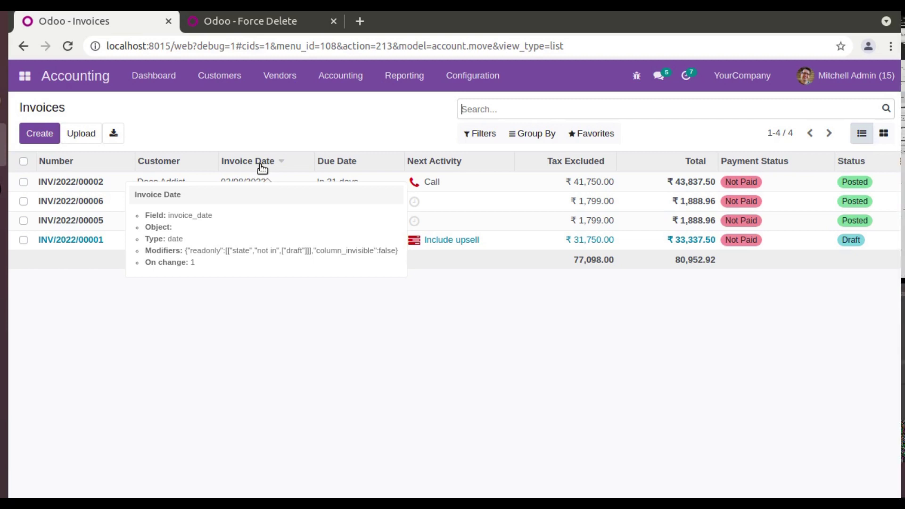
pyautogui.click(292, 21)
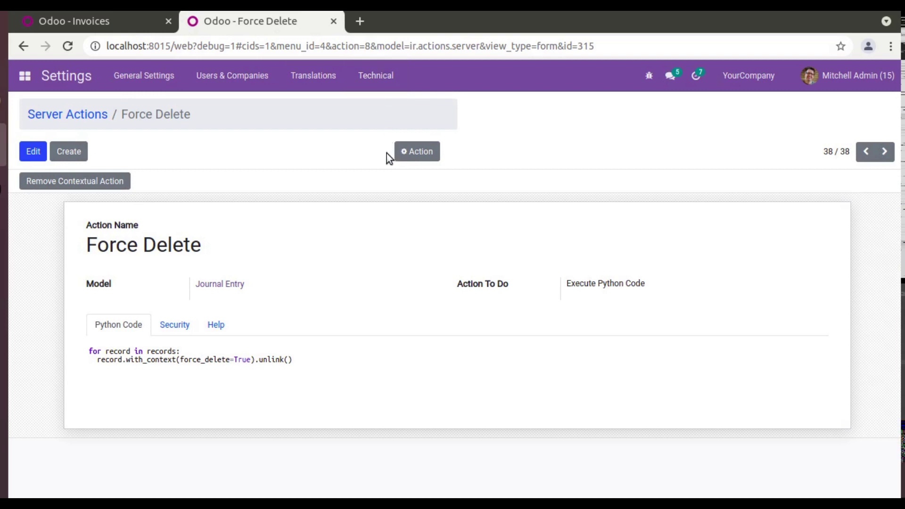
pyautogui.click(33, 152)
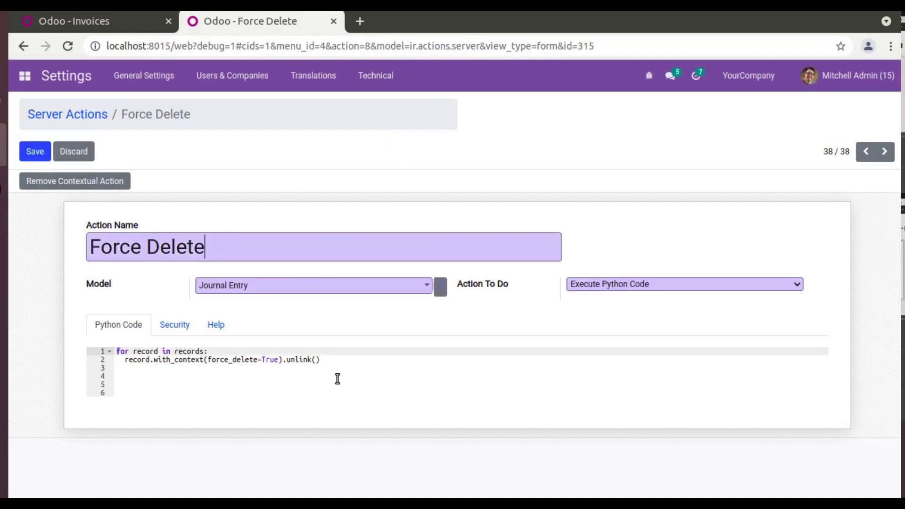
pyautogui.moveTo(348, 368); pyautogui.dragTo(116, 343)
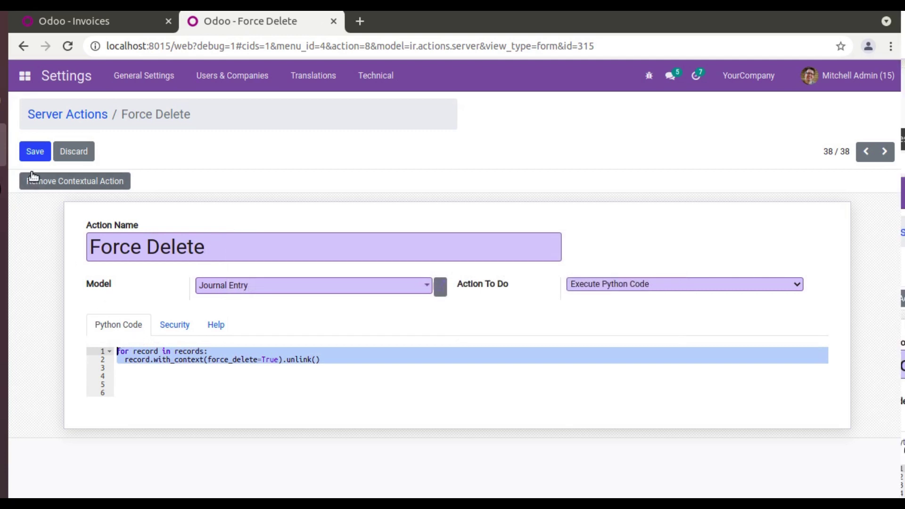
pyautogui.click(35, 152)
pyautogui.click(96, 20)
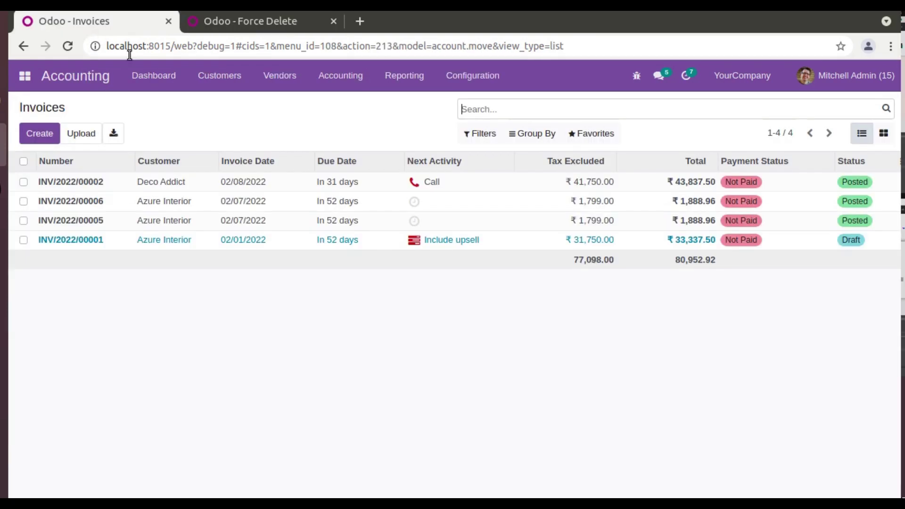
pyautogui.click(135, 222)
pyautogui.click(408, 134)
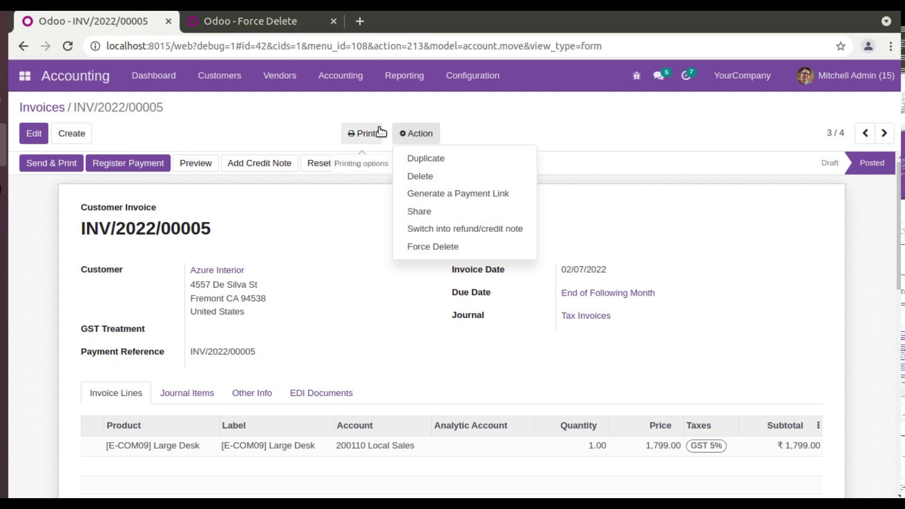
pyautogui.click(56, 110)
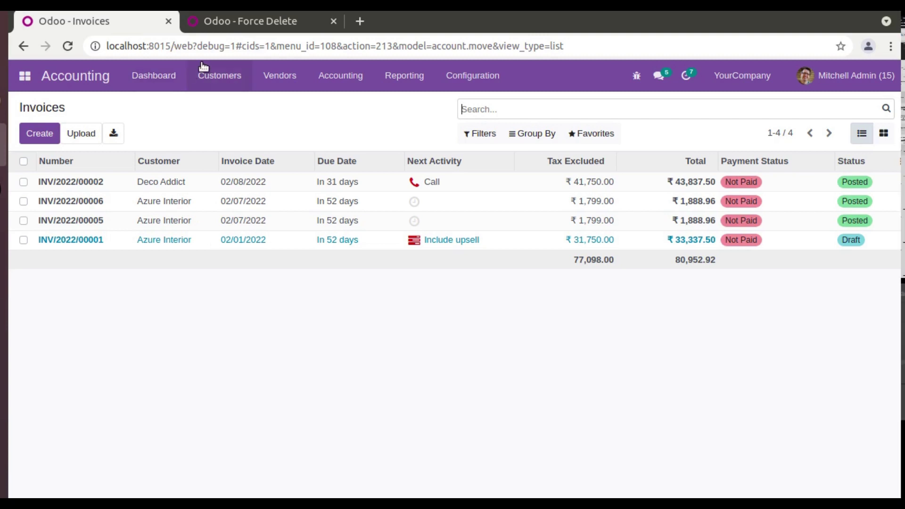
# Switch to the 'Odoo - Force Delete' browser tab showing the Journal Entry server action's Python code.
pyautogui.click(220, 21)
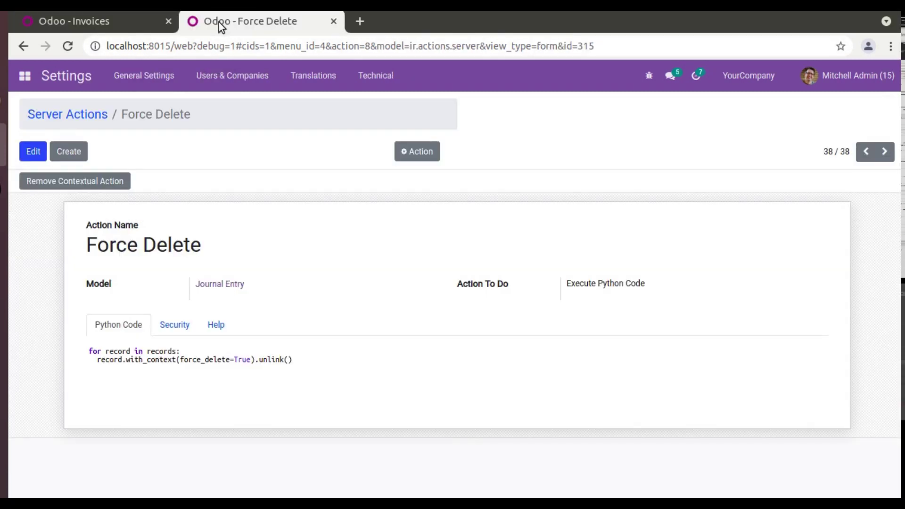